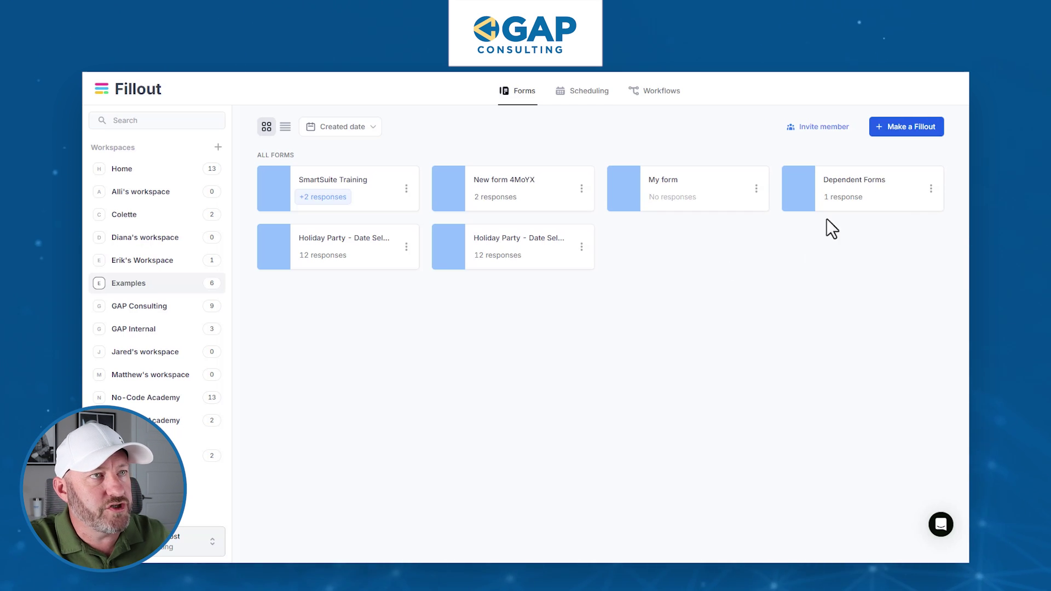
Step: Create a new blank form in the Examples workspace using the Coral theme
left_click(910, 131)
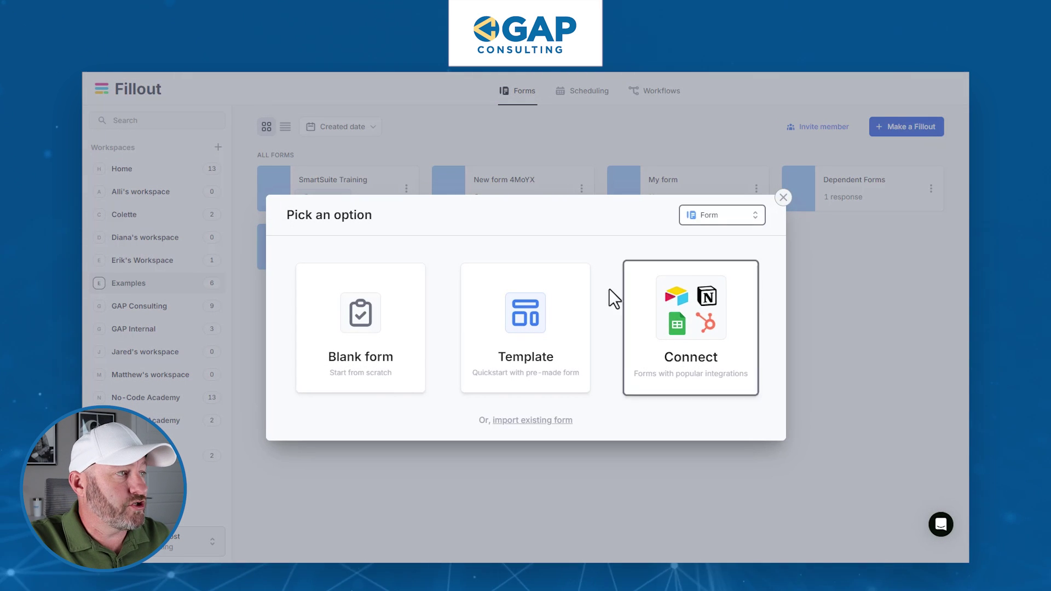
left_click(352, 337)
scroll(340, 262, "down", 5)
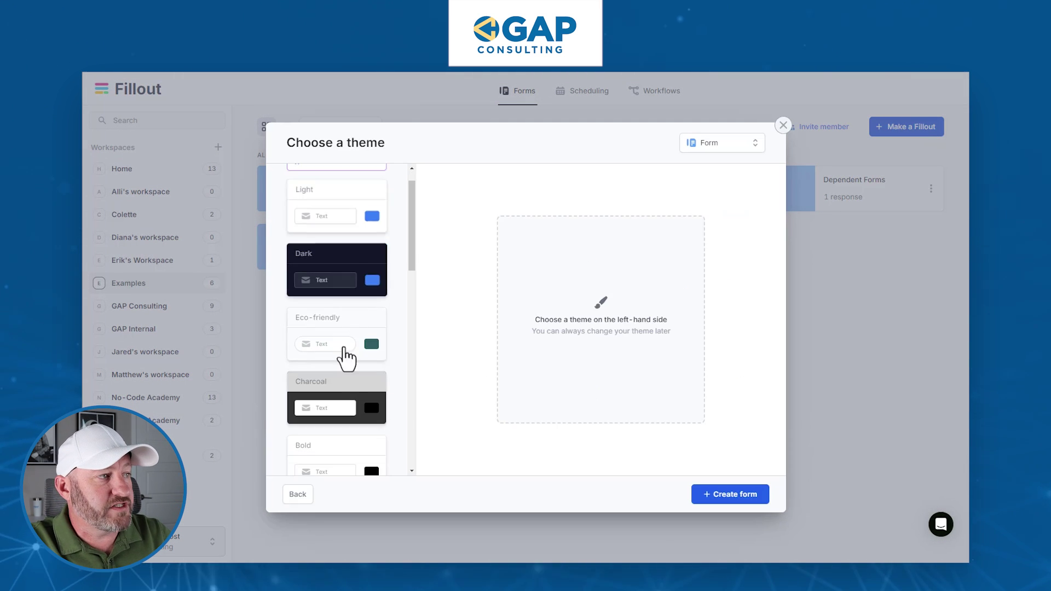
scroll(343, 389, "up", 5)
scroll(340, 379, "down", 5)
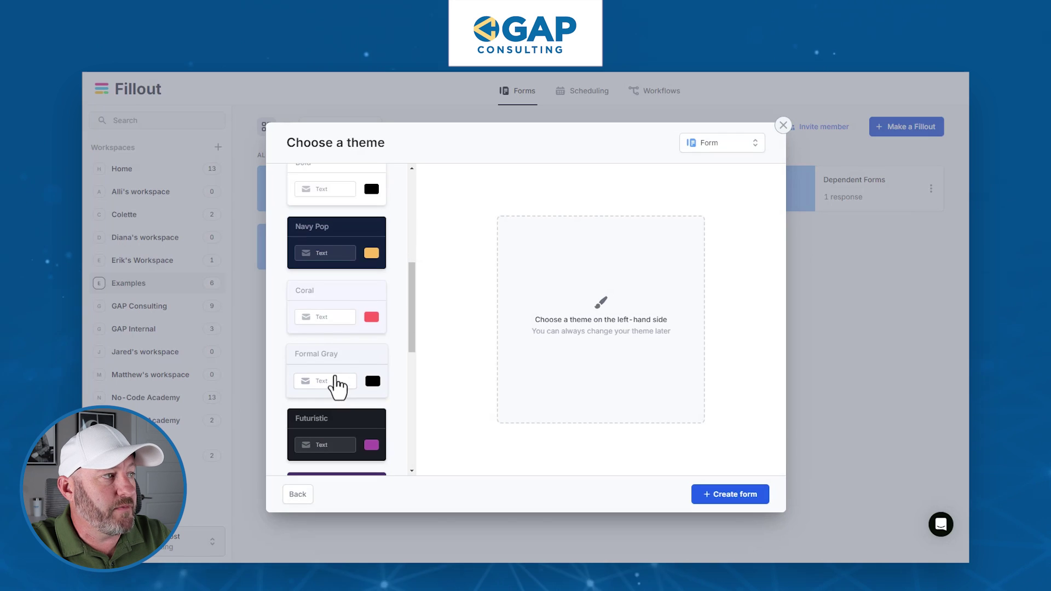
left_click(335, 317)
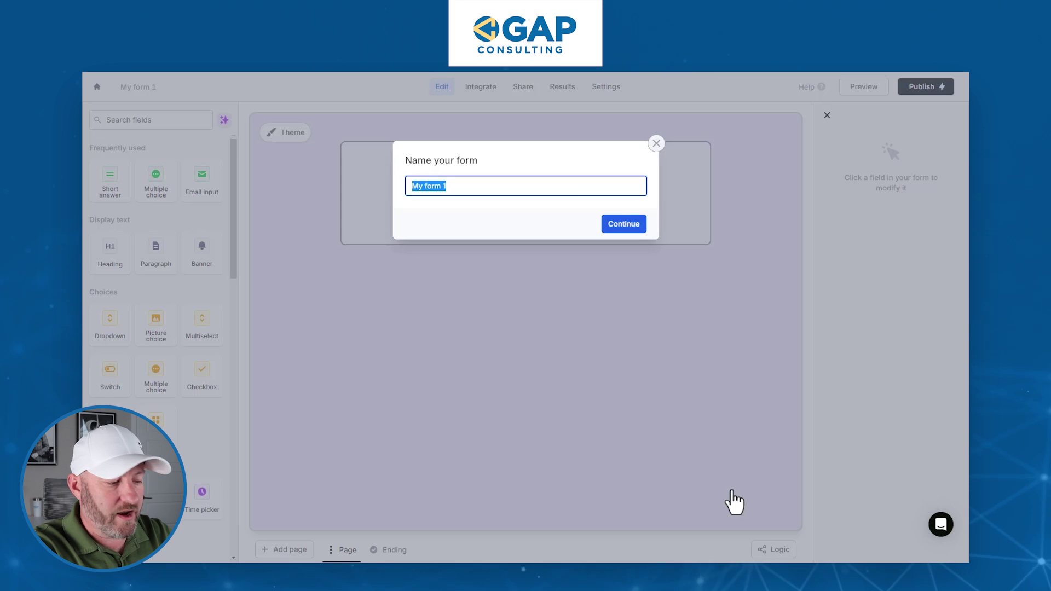
Step: Name the new form "Demo for Price Variables"
type("Demo ")
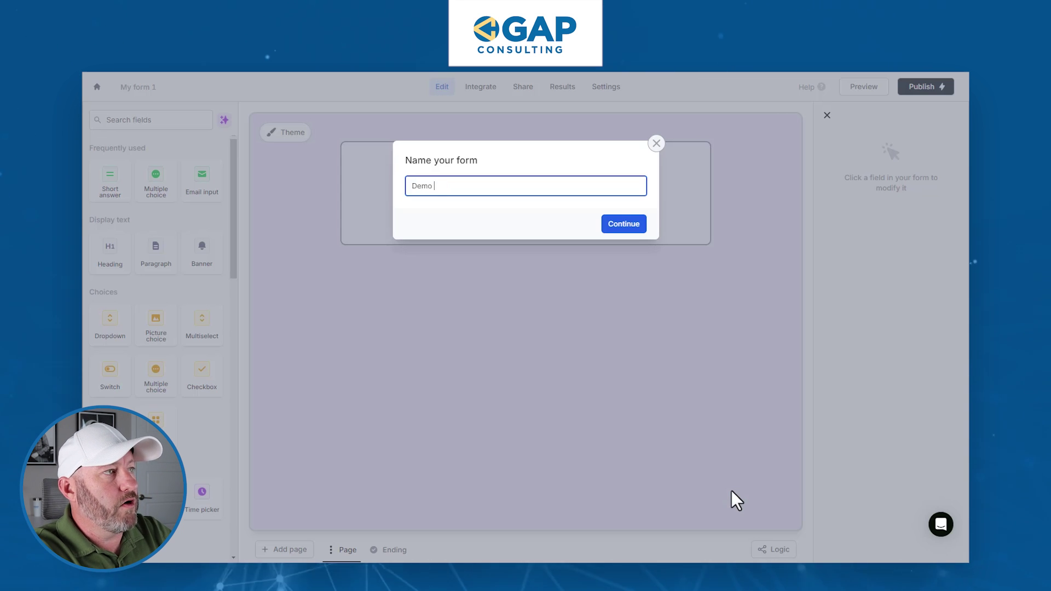
type("for Price Variables")
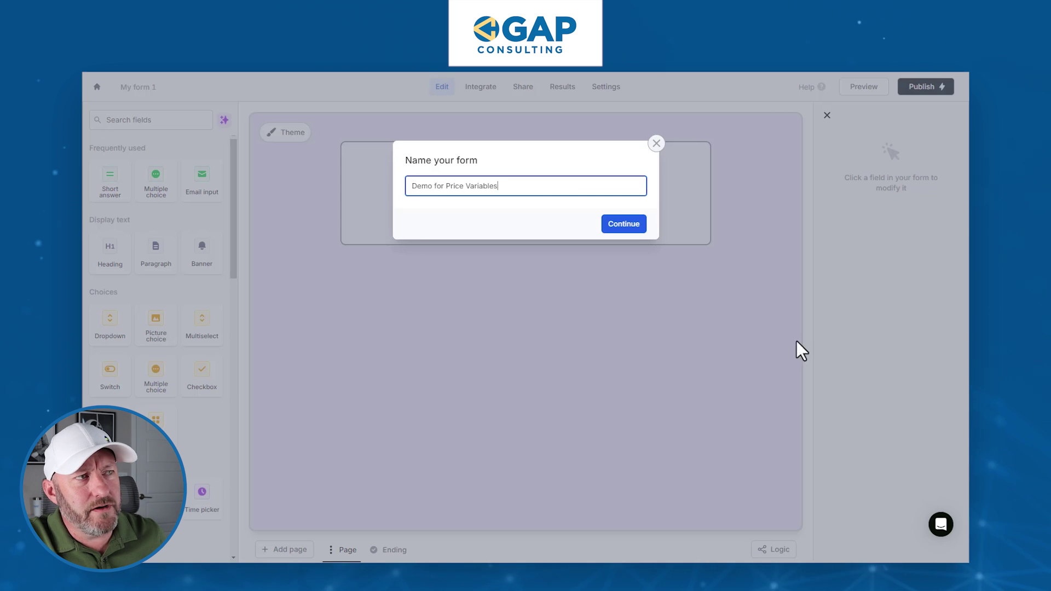
left_click(620, 226)
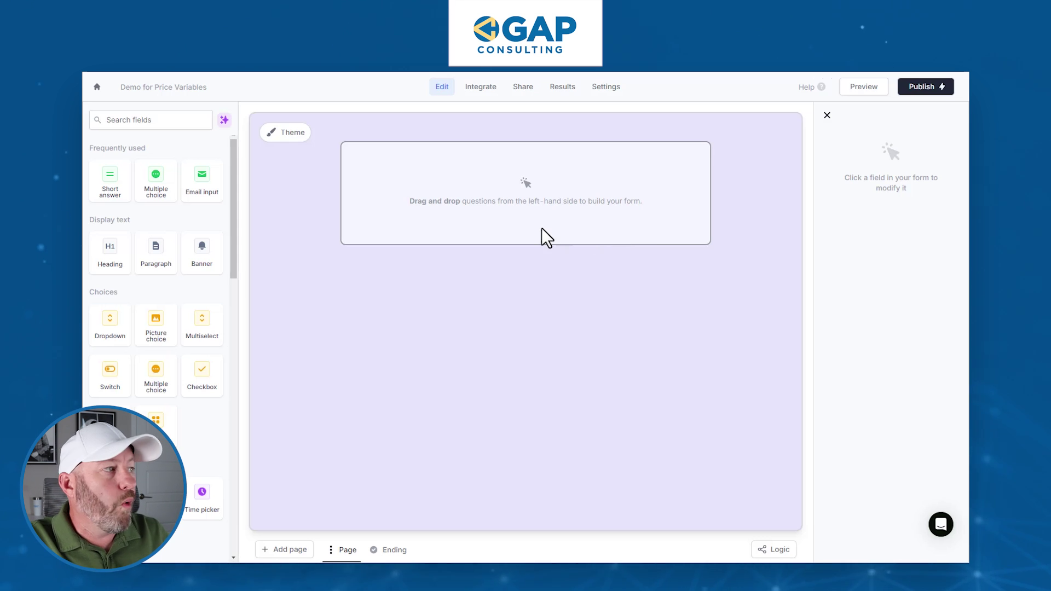
Step: Add a dropdown question to the page with the options Thing 1, Thing 2 and Thing 3
left_click(202, 329)
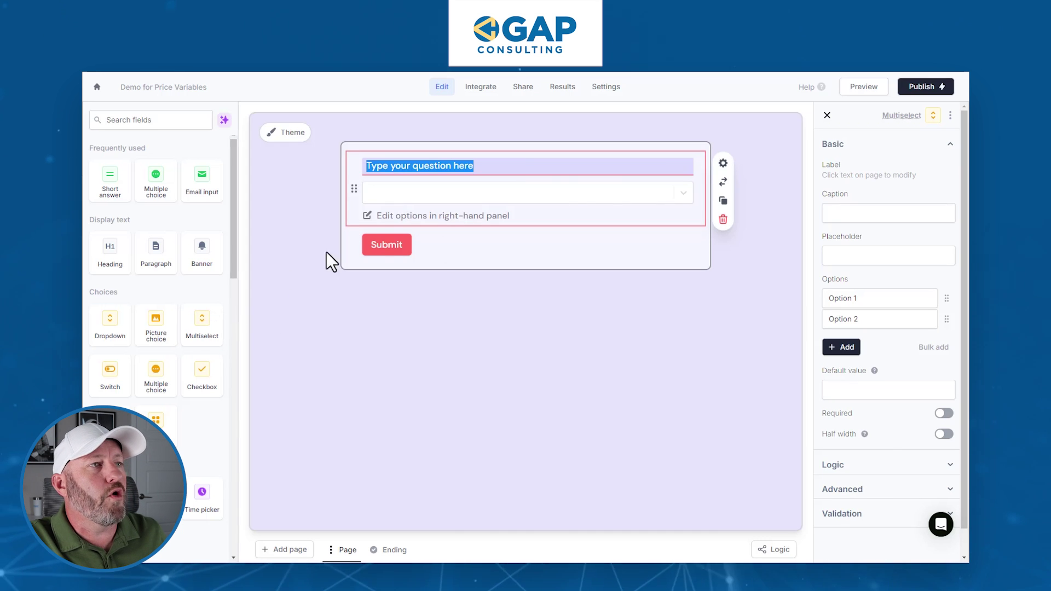
left_click(721, 221)
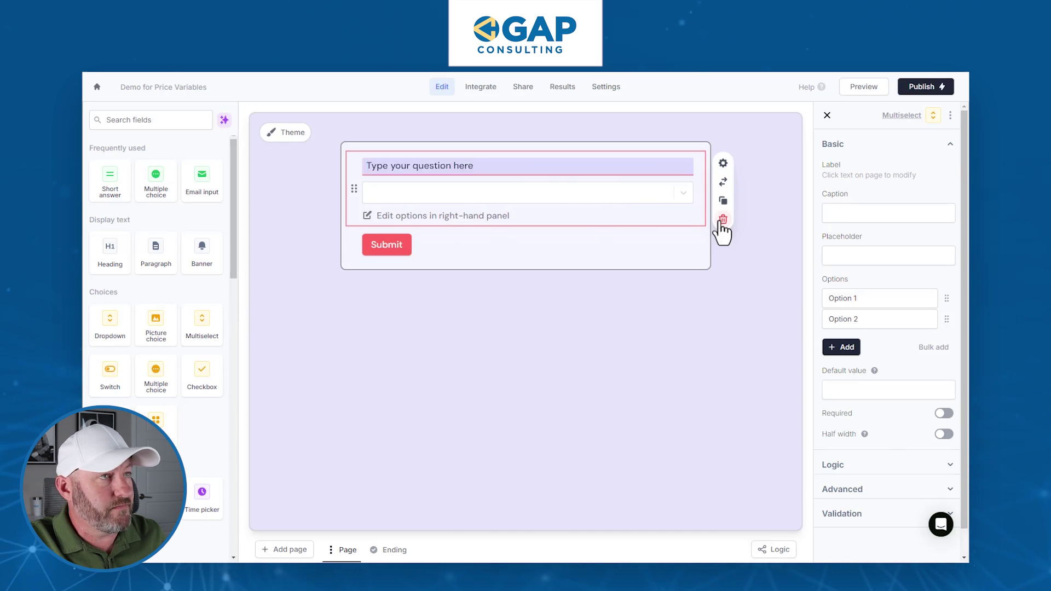
left_click(109, 337)
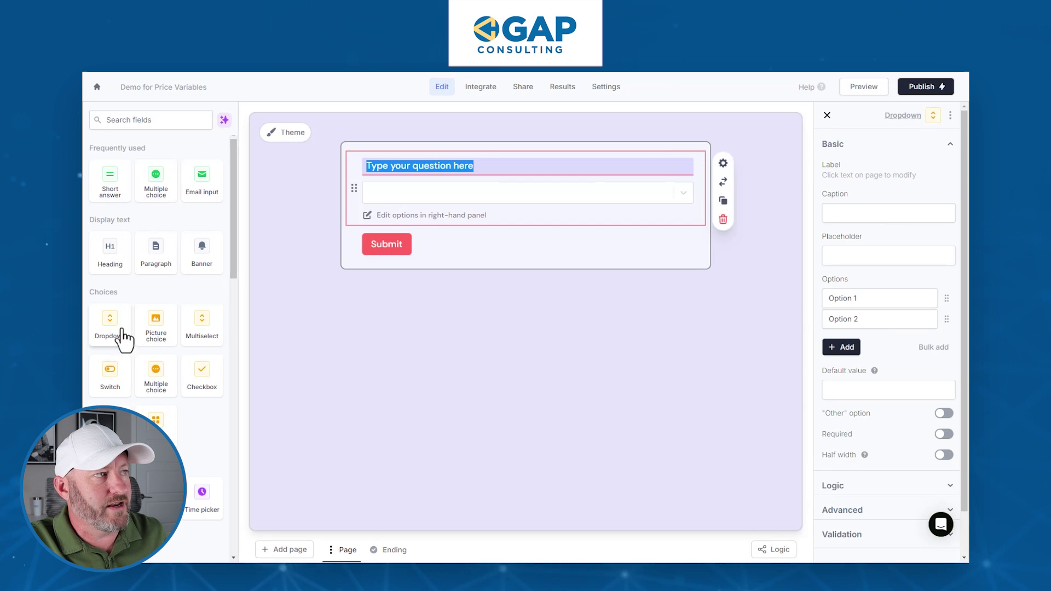
left_click(885, 297)
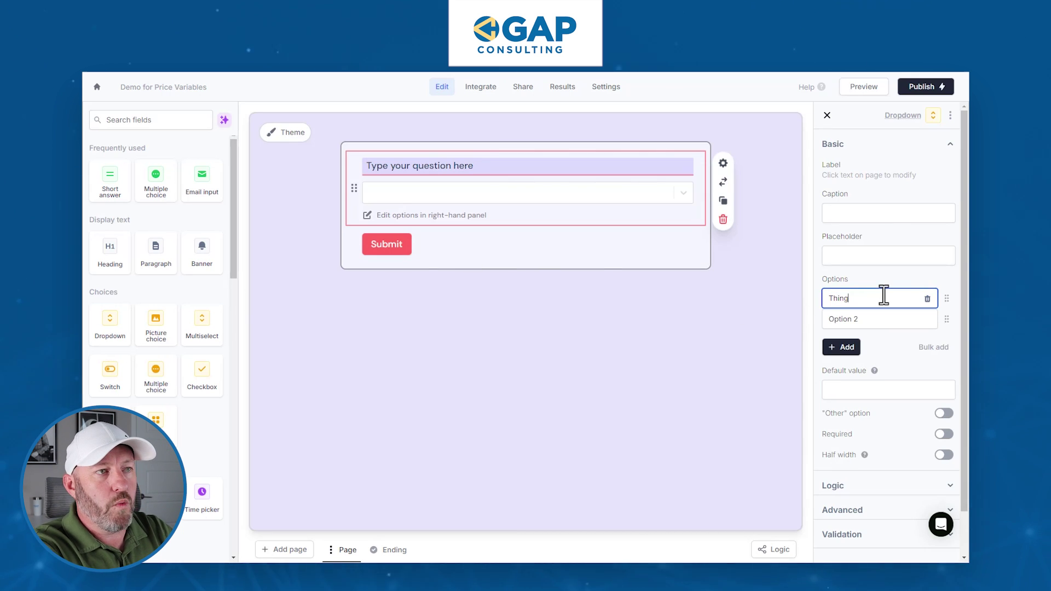
key("Tab")
type("Thing 2")
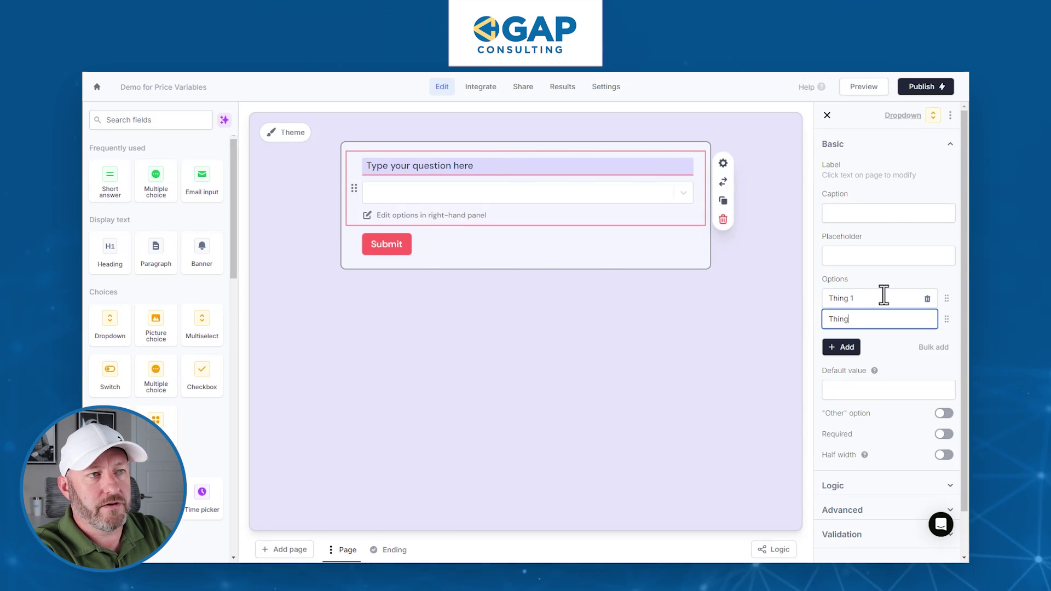
left_click(842, 347)
type("Thing 3")
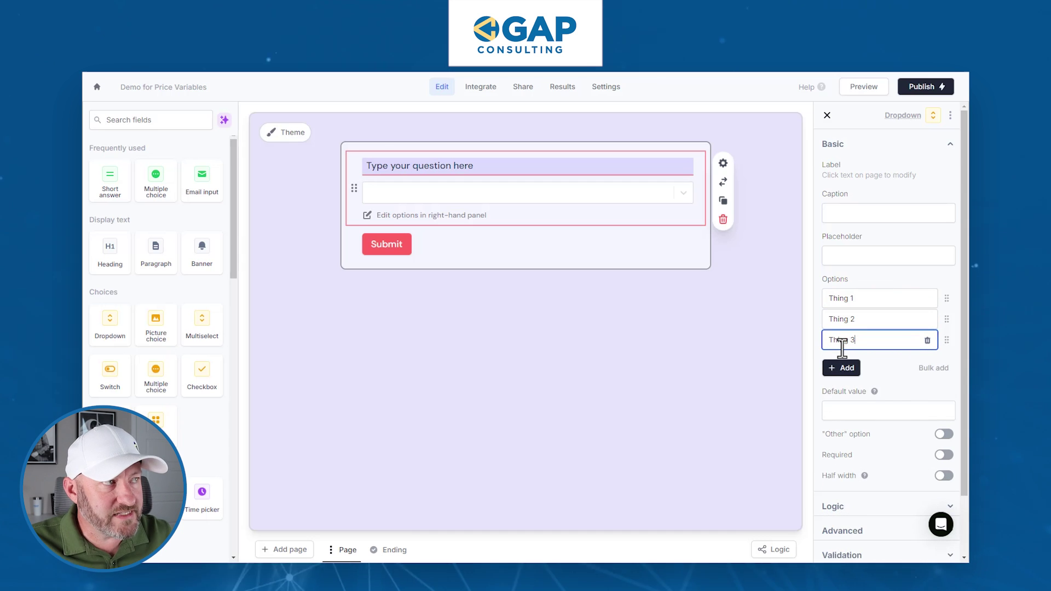
Step: Change the dropdown's question text to "What are you buying?"
left_click(493, 166)
key("ctrl+a")
type("Wha")
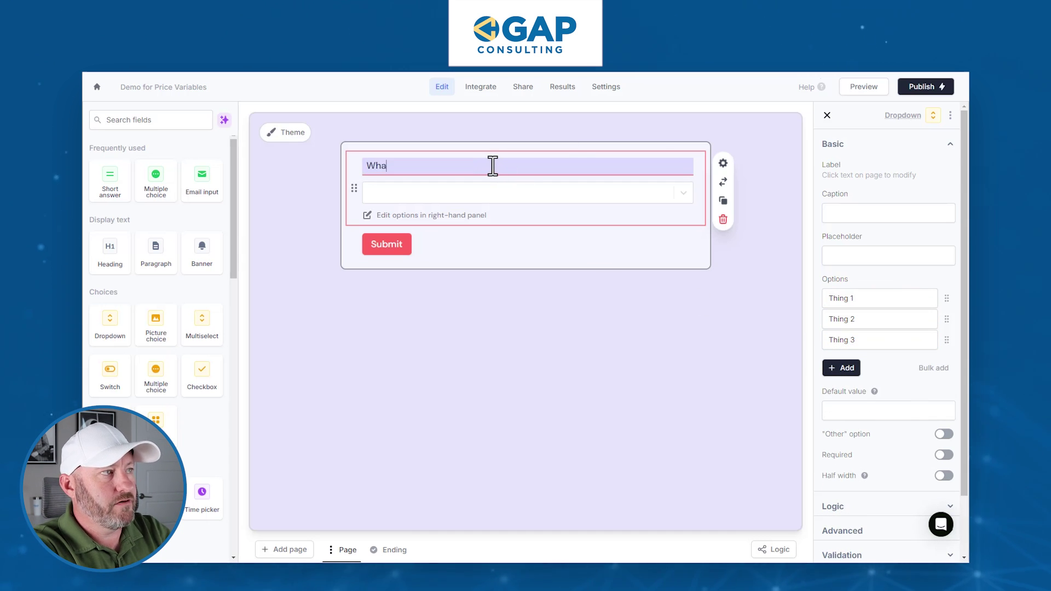
type("t are you buying?")
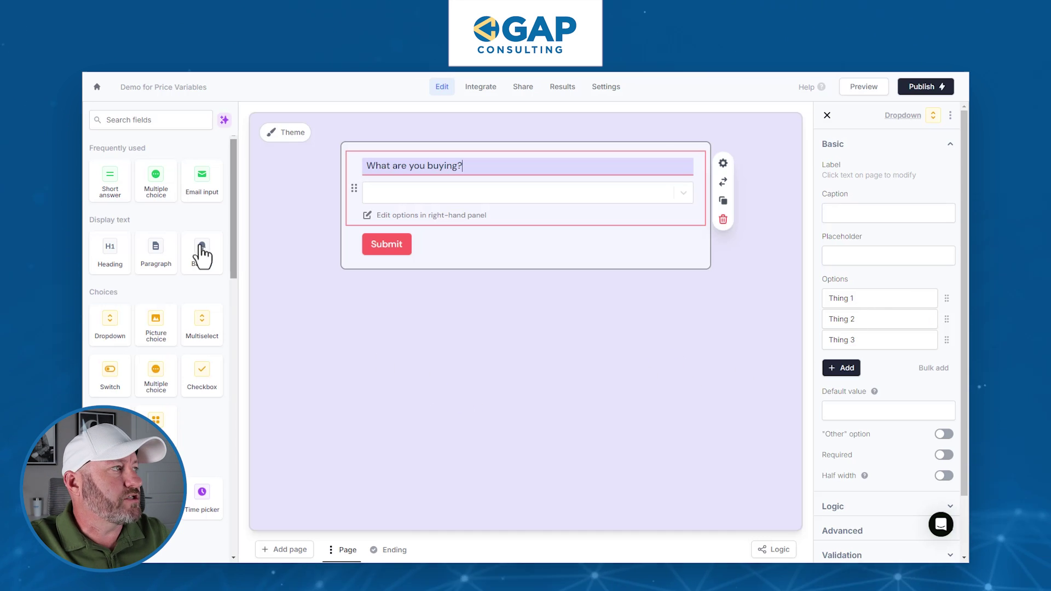
Step: Add a Number field below the dropdown with the question "How many do you want?"
left_click(151, 120)
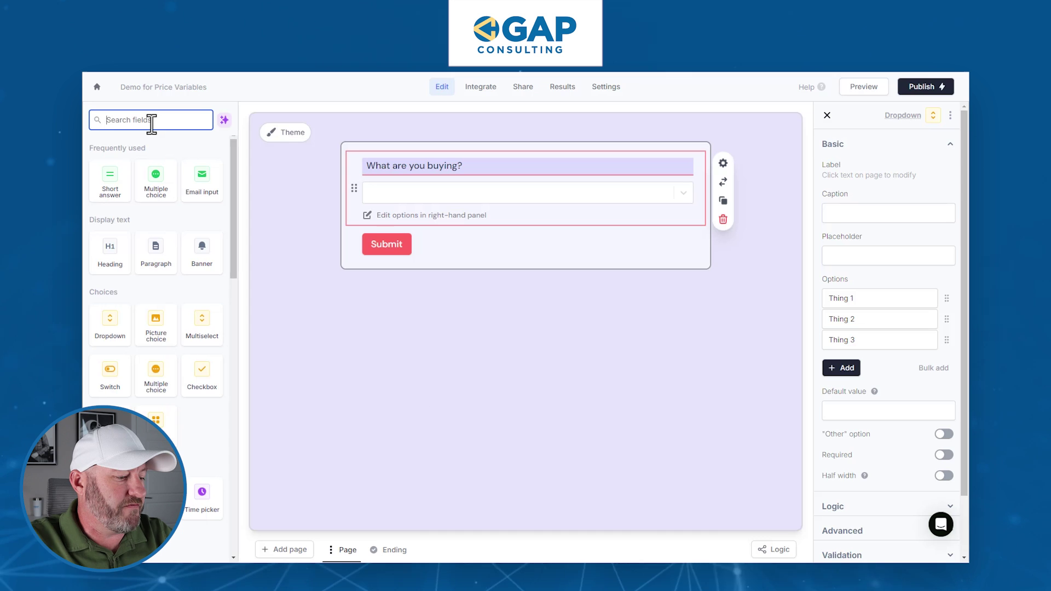
type("num")
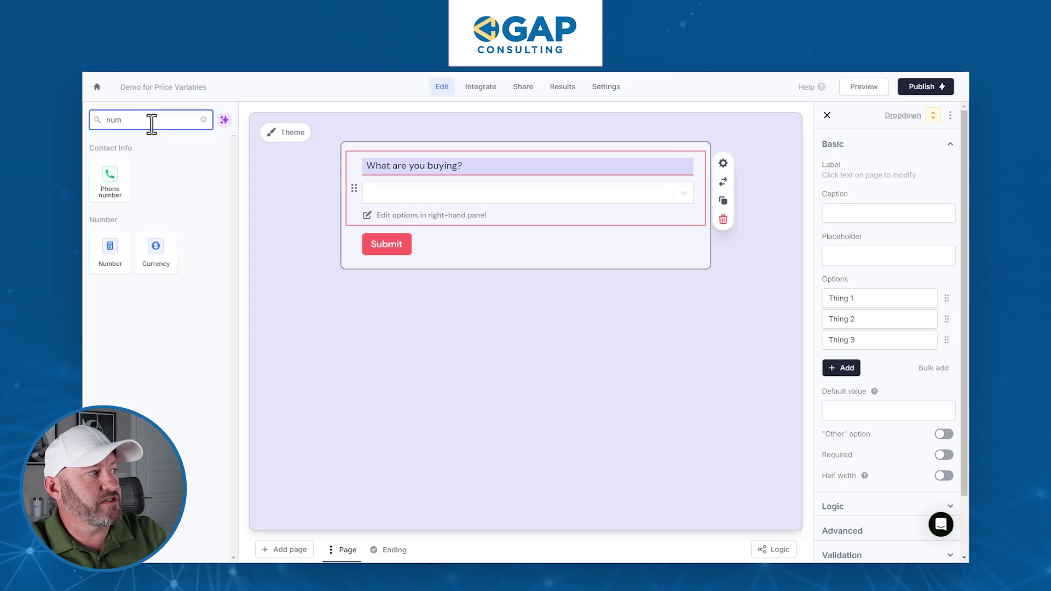
left_click(104, 265)
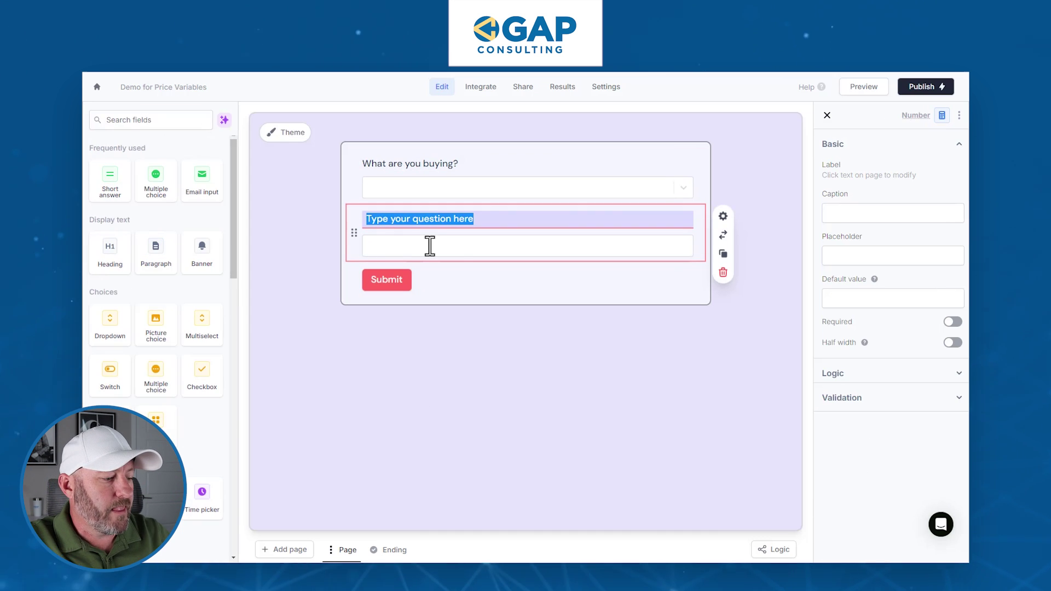
type("H")
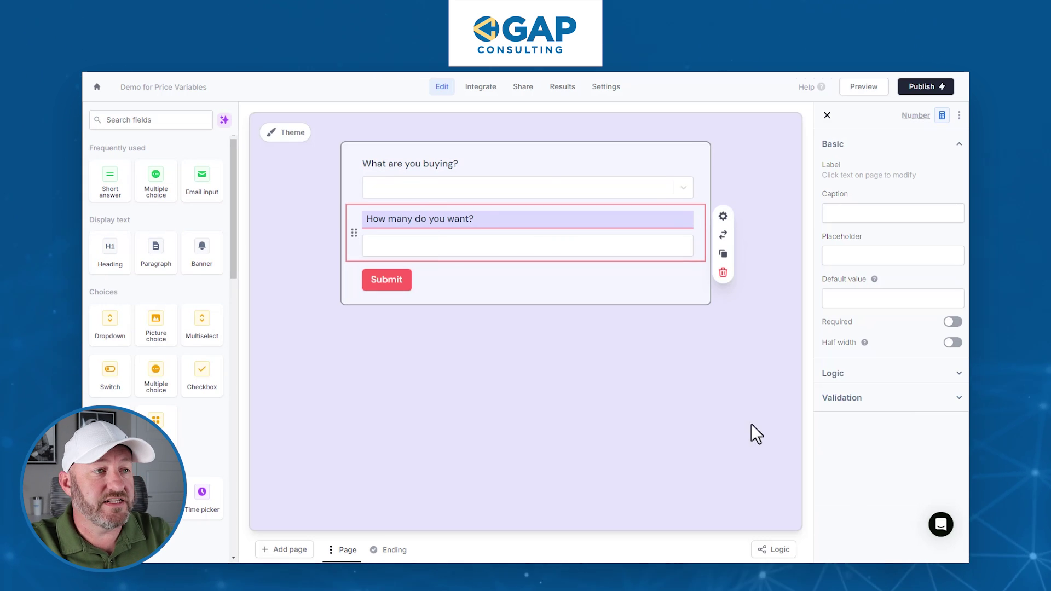
Step: Add a validation condition to the number field so that "How many do you want?" must be less than or equal to 5
left_click(846, 408)
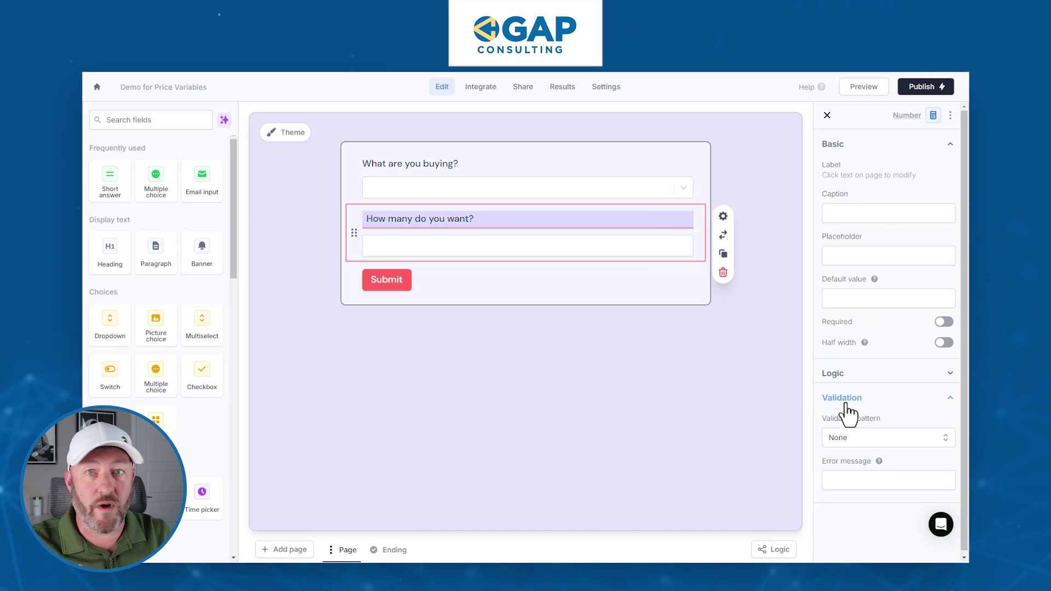
left_click(891, 435)
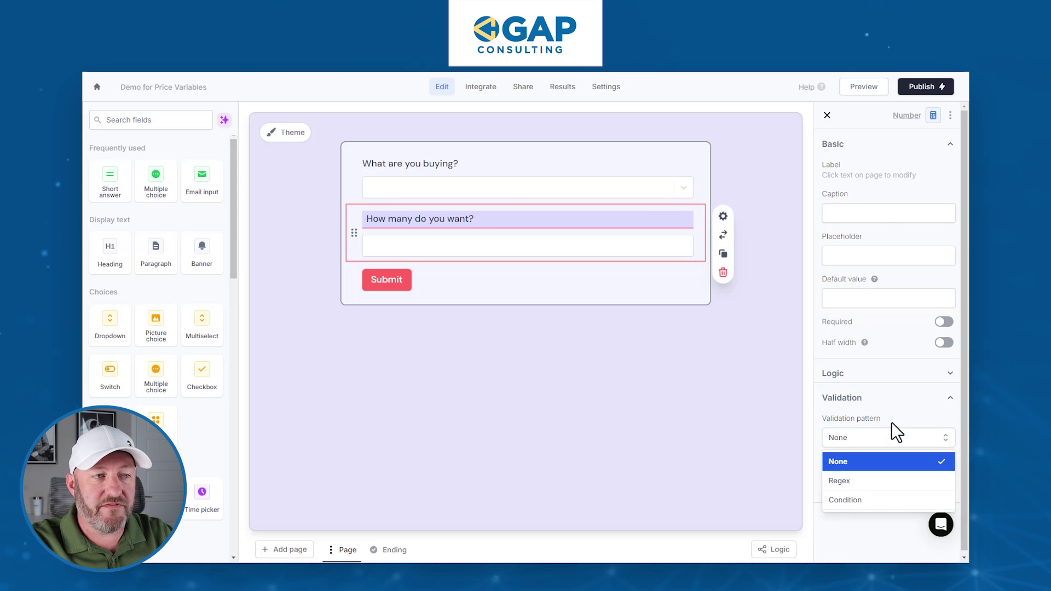
left_click(897, 500)
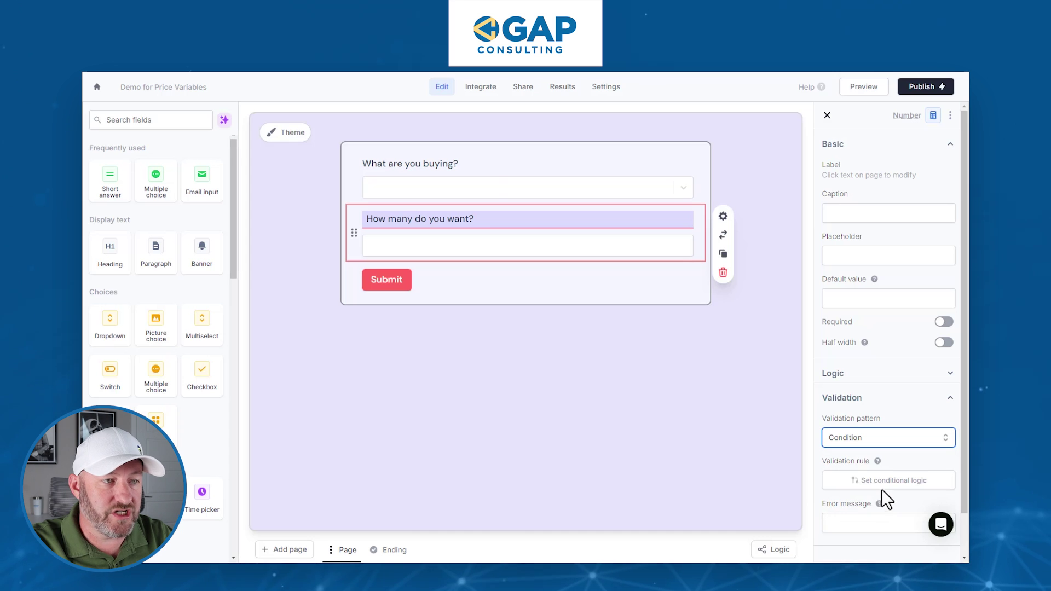
left_click(887, 481)
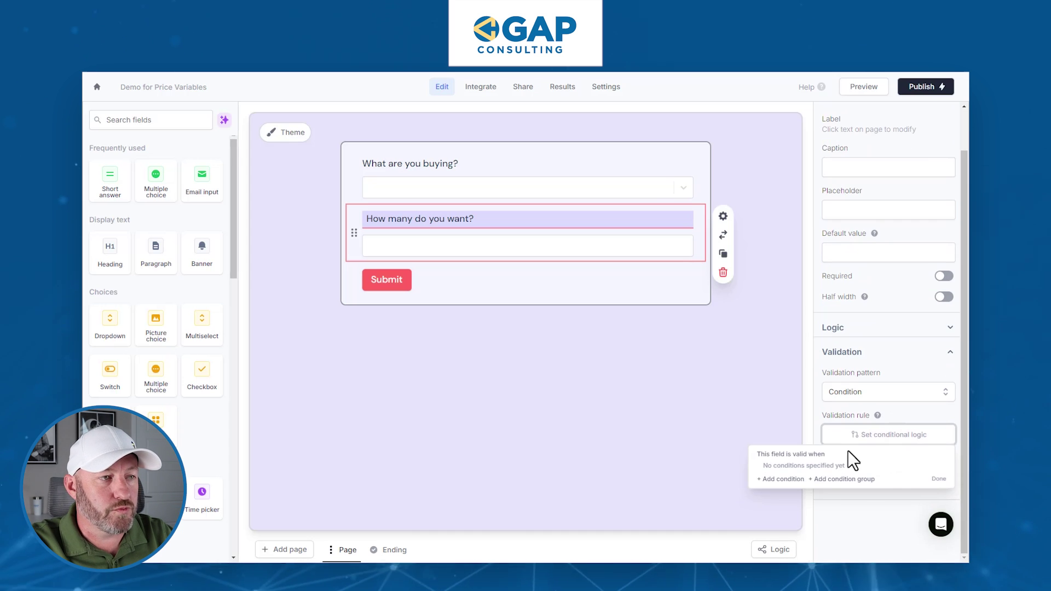
left_click(782, 480)
left_click(737, 477)
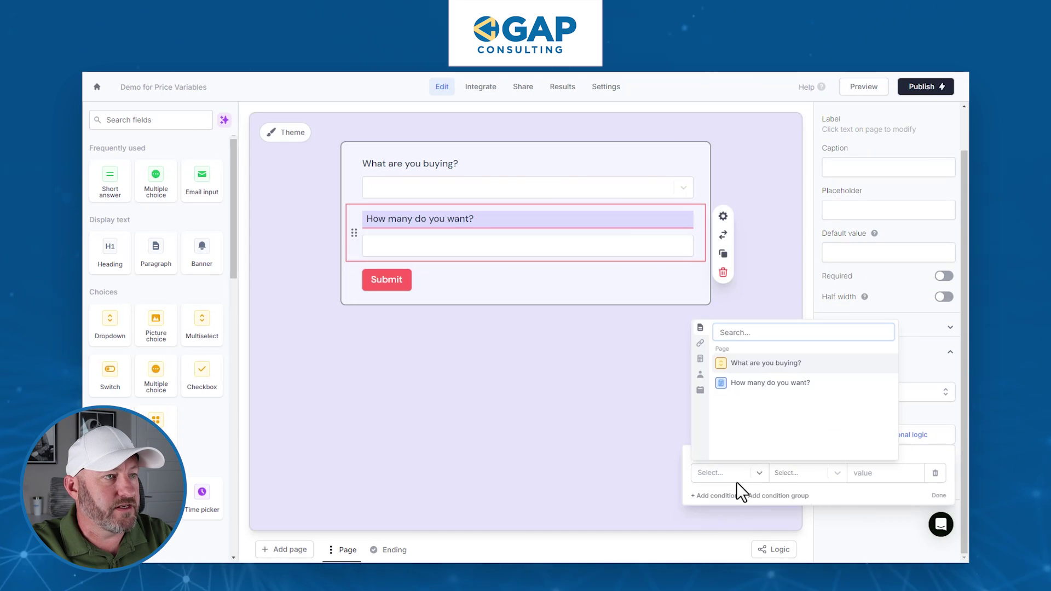
left_click(772, 383)
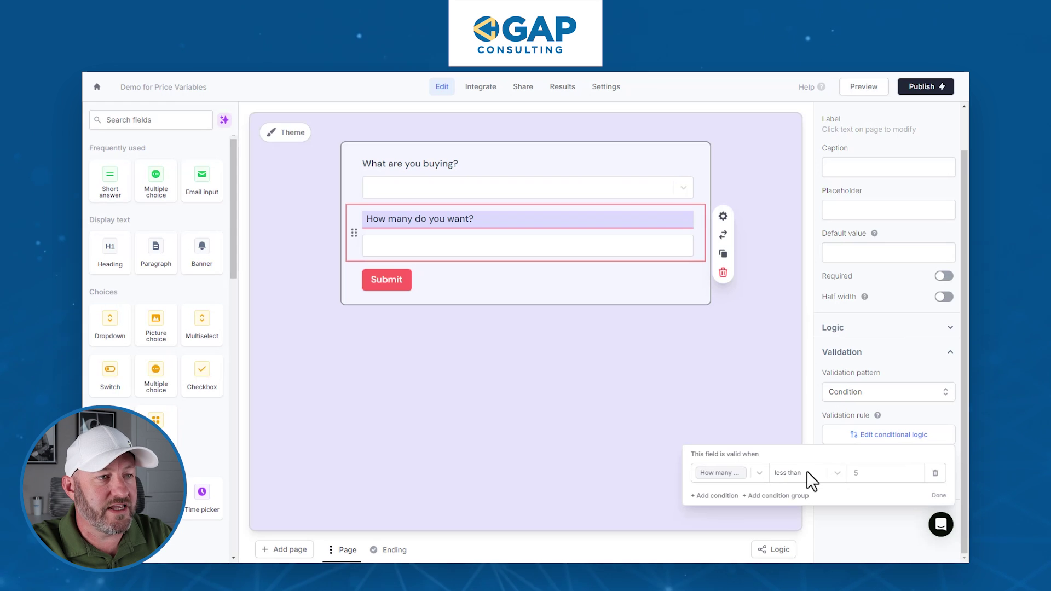
mouse_move(863, 480)
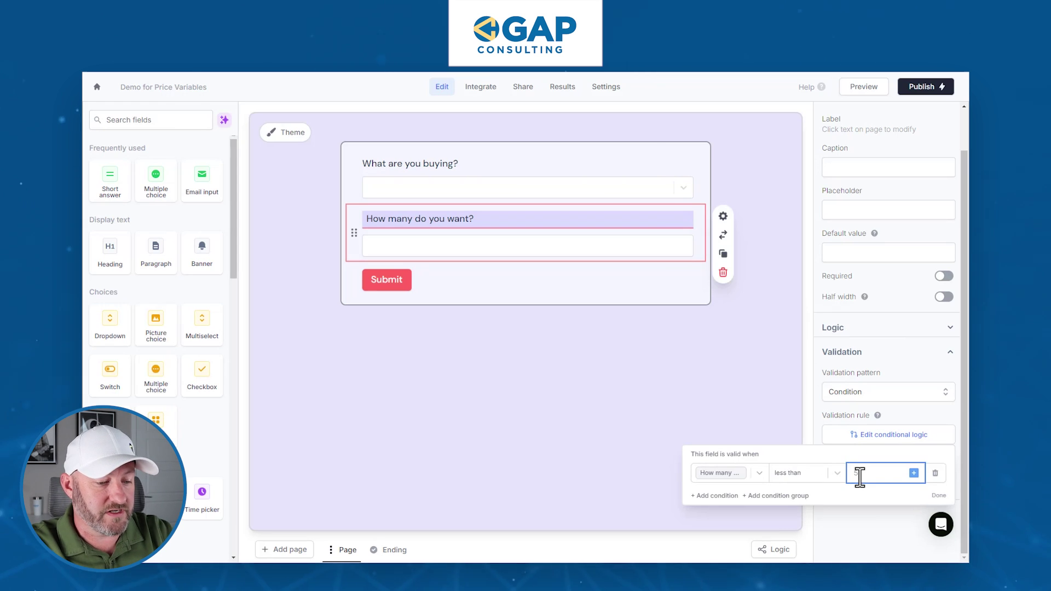
left_click(812, 473)
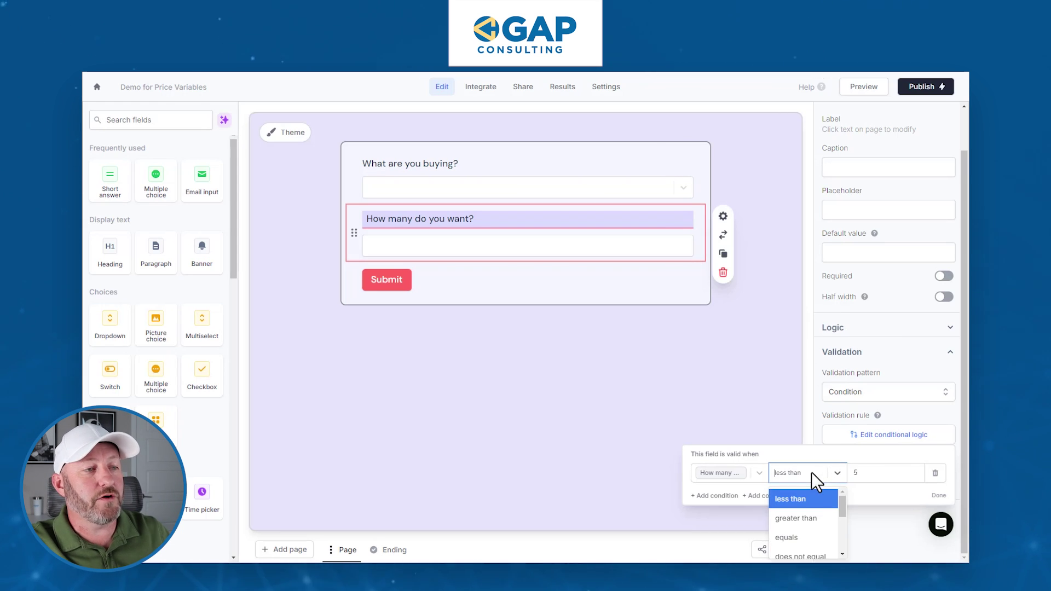
scroll(810, 530, "down", 2)
left_click(810, 531)
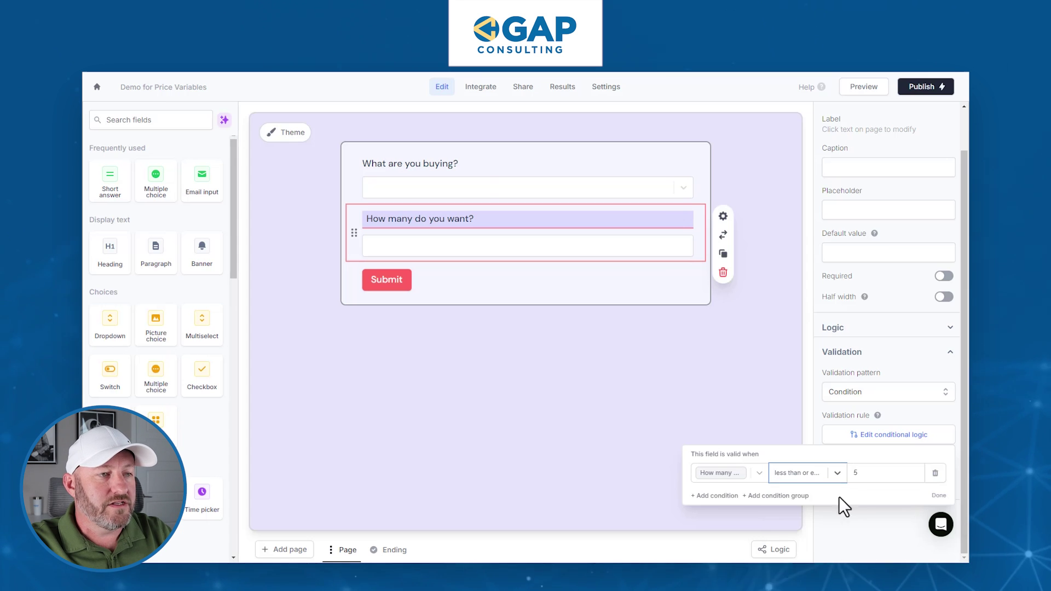
left_click(937, 496)
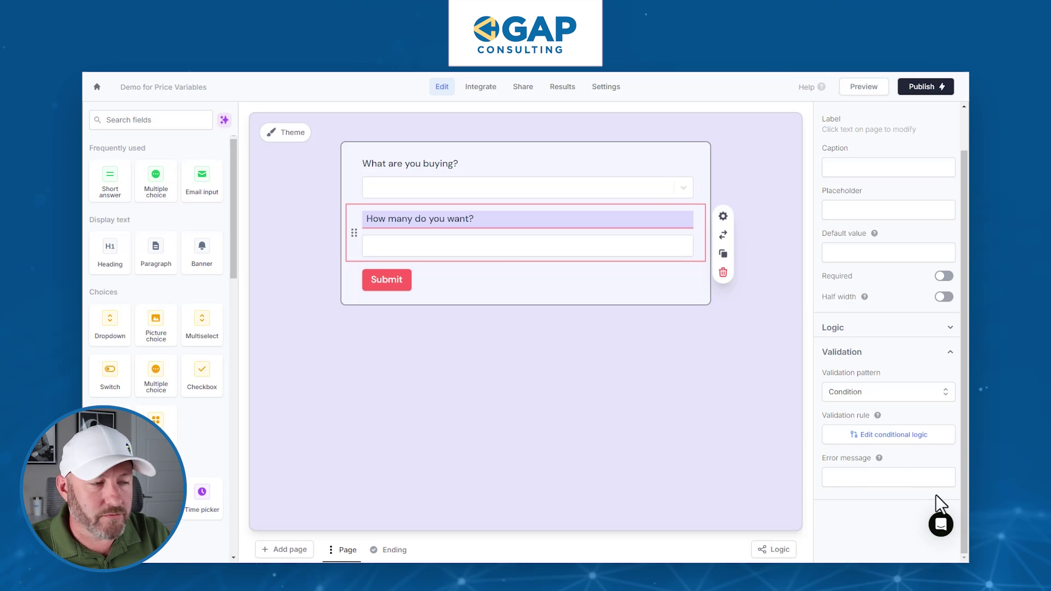
Step: Set the number field's validation error message to "Quantity is too much, please reduce"
left_click(911, 476)
type("Quantity ")
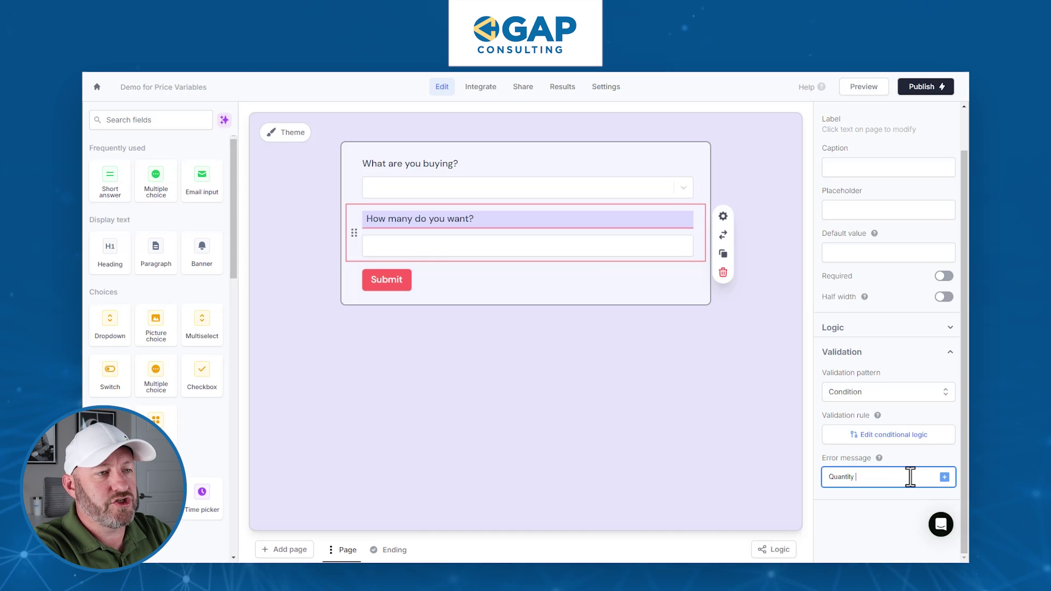
type("is too much, please reduce")
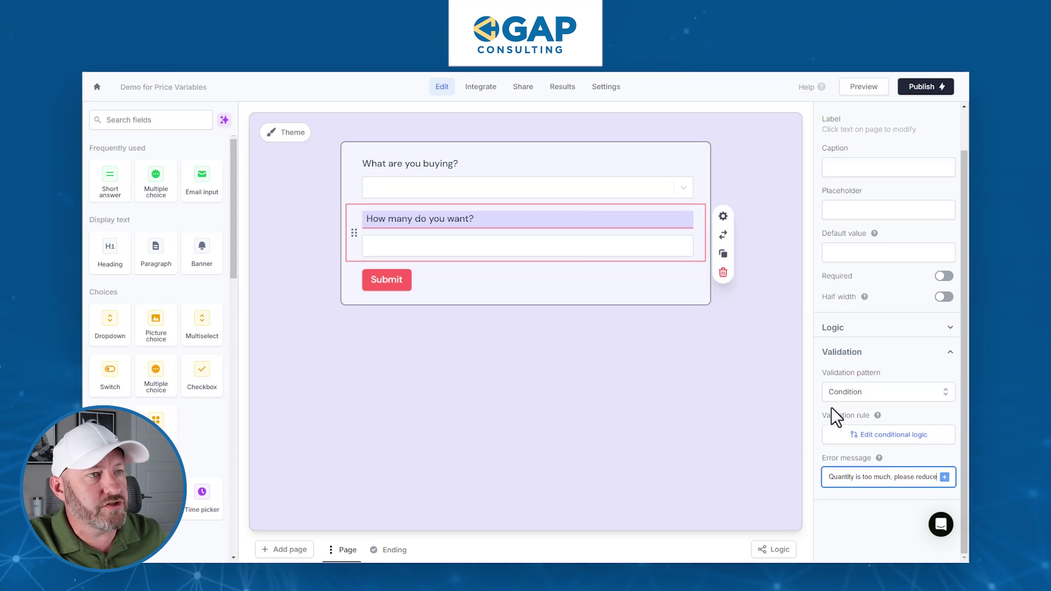
Step: Make both questions half width and place "How many do you want?" beside "What are you buying?" in one row
left_click(945, 297)
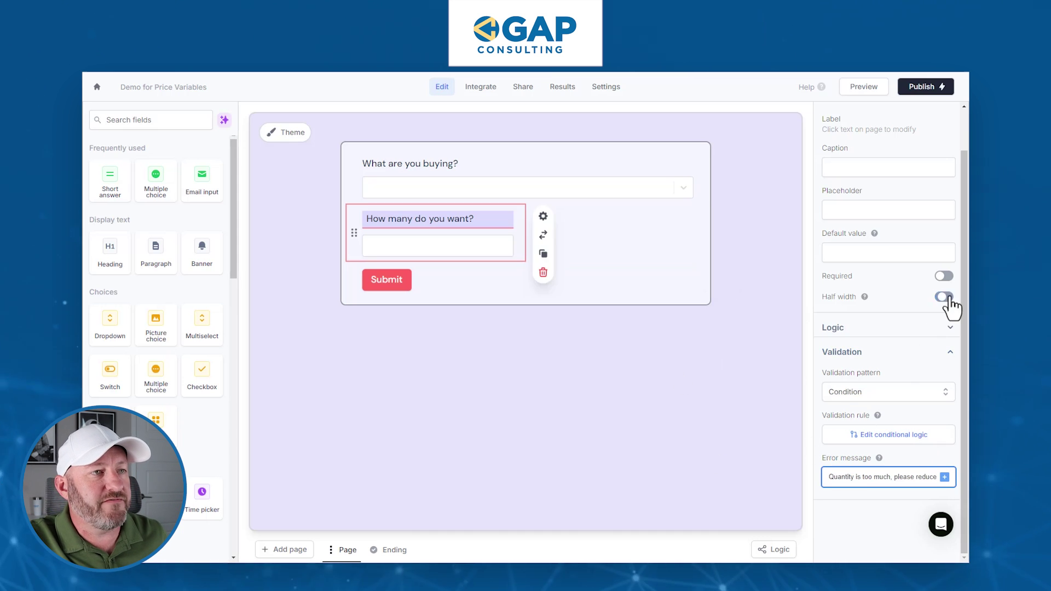
left_click(521, 166)
scroll(915, 408, "down", 2)
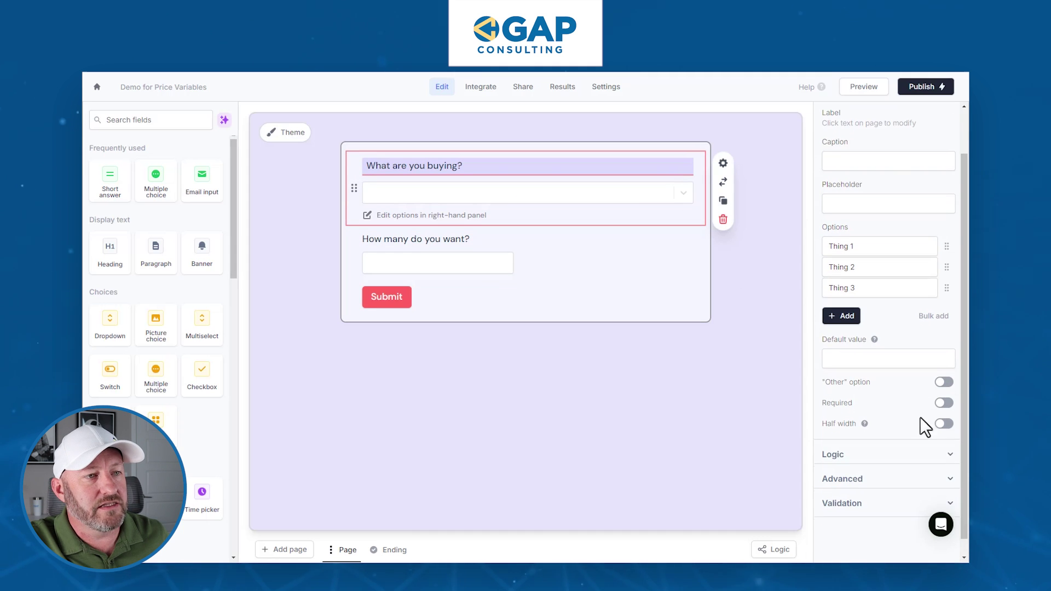
left_click(944, 424)
left_click_drag(349, 252, 564, 192)
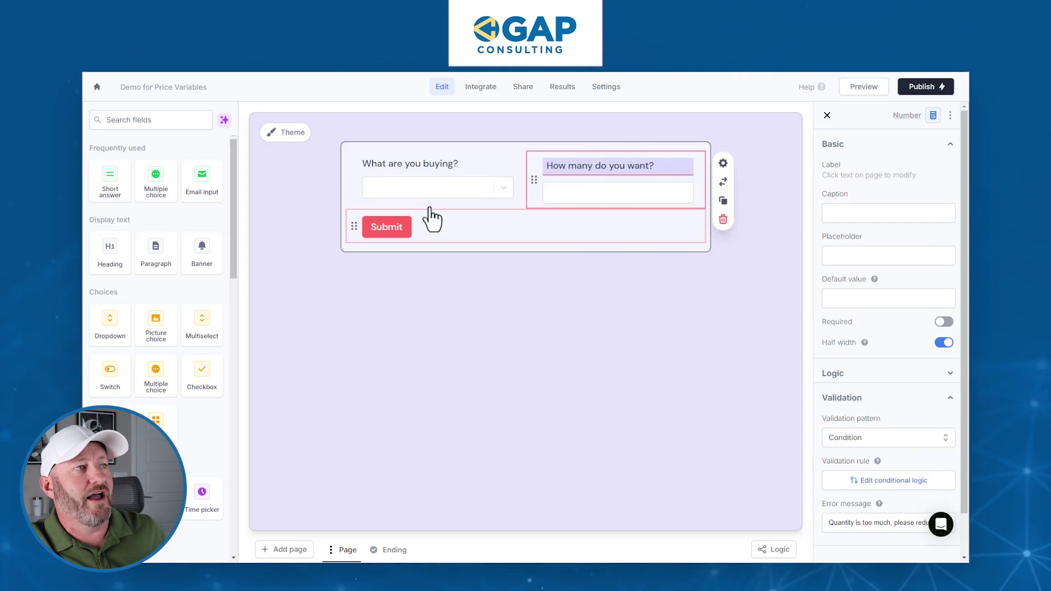
left_click(462, 232)
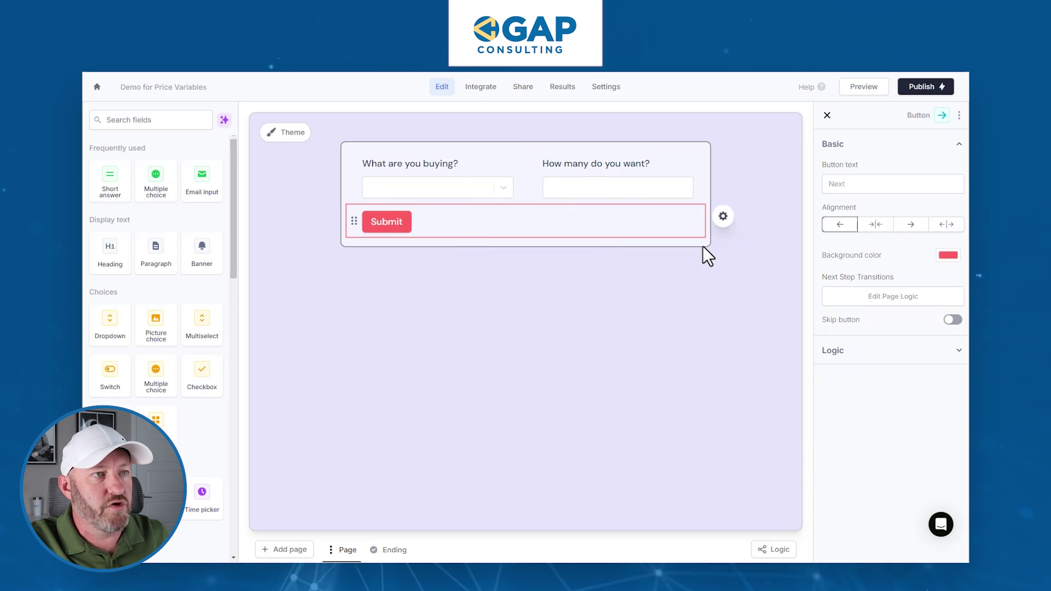
Step: Center the form's Submit button
left_click(876, 226)
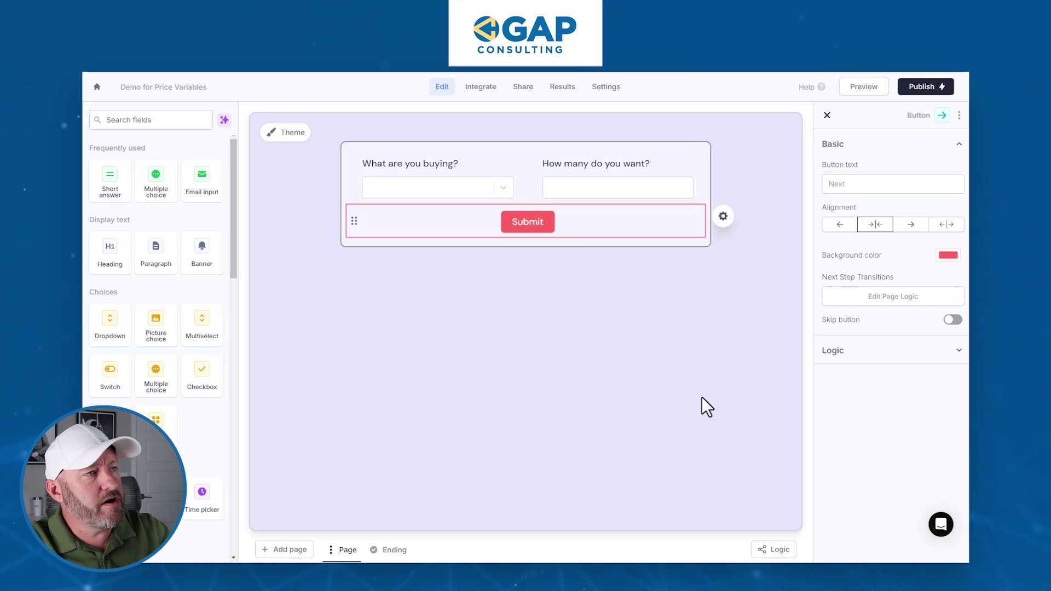
Step: Create a number calculation named "total" in the form logic with an initial value of 1000
left_click(781, 552)
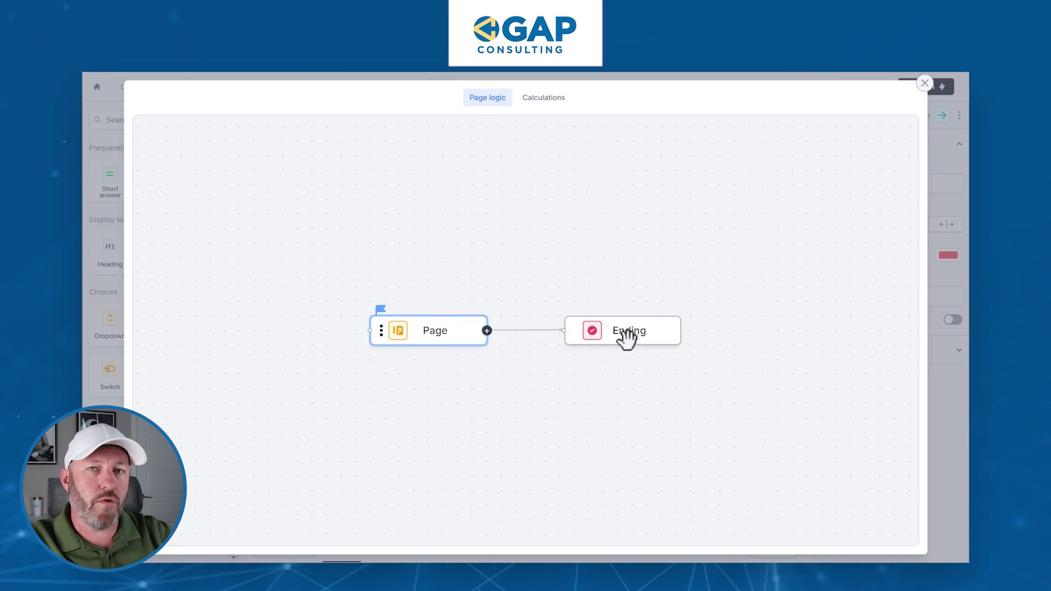
left_click(551, 100)
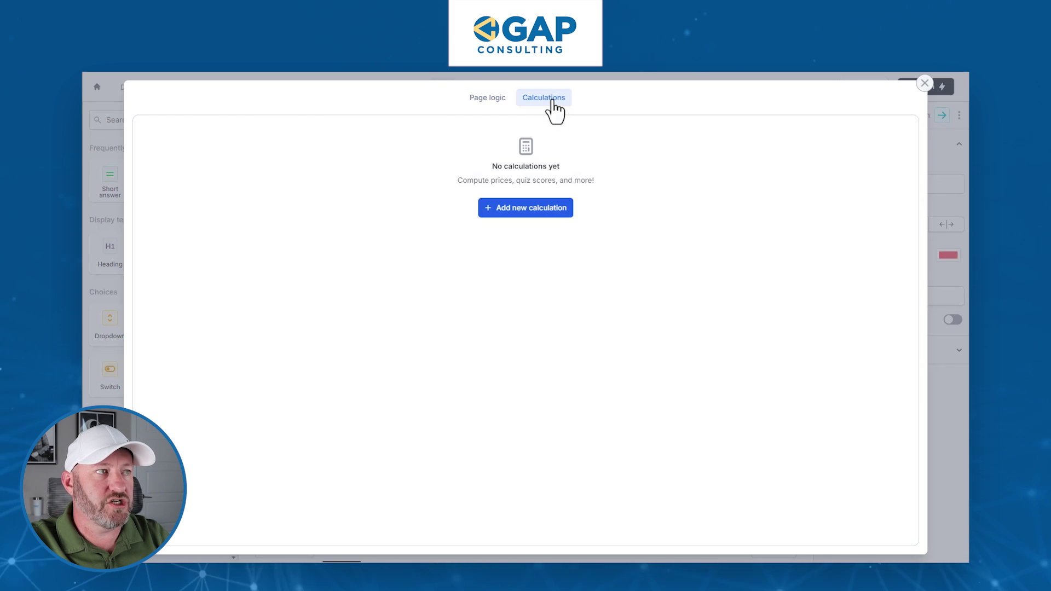
left_click(543, 210)
left_click(544, 207)
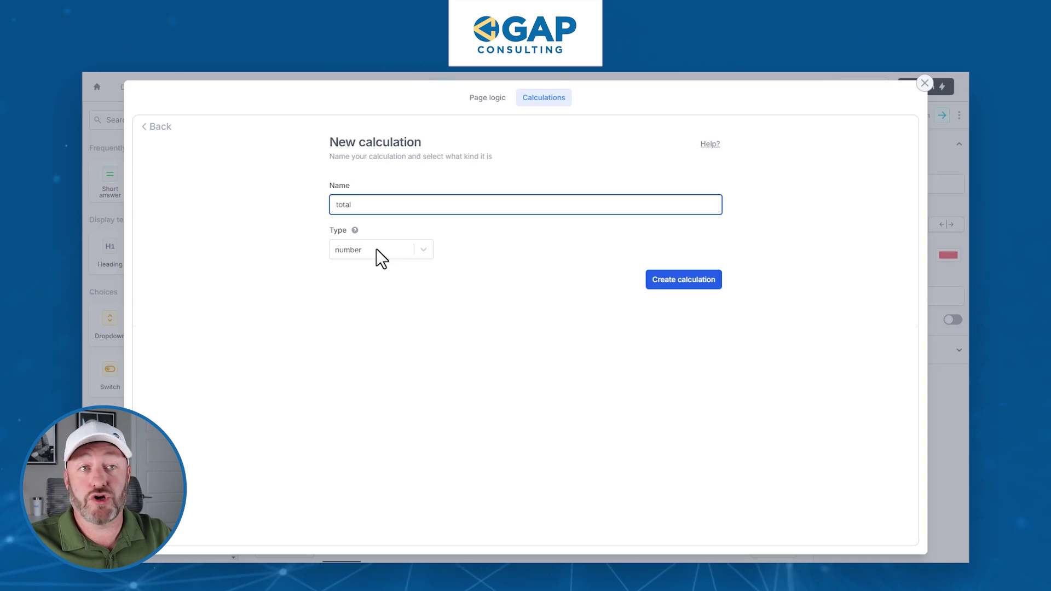
left_click(691, 282)
left_click(445, 204)
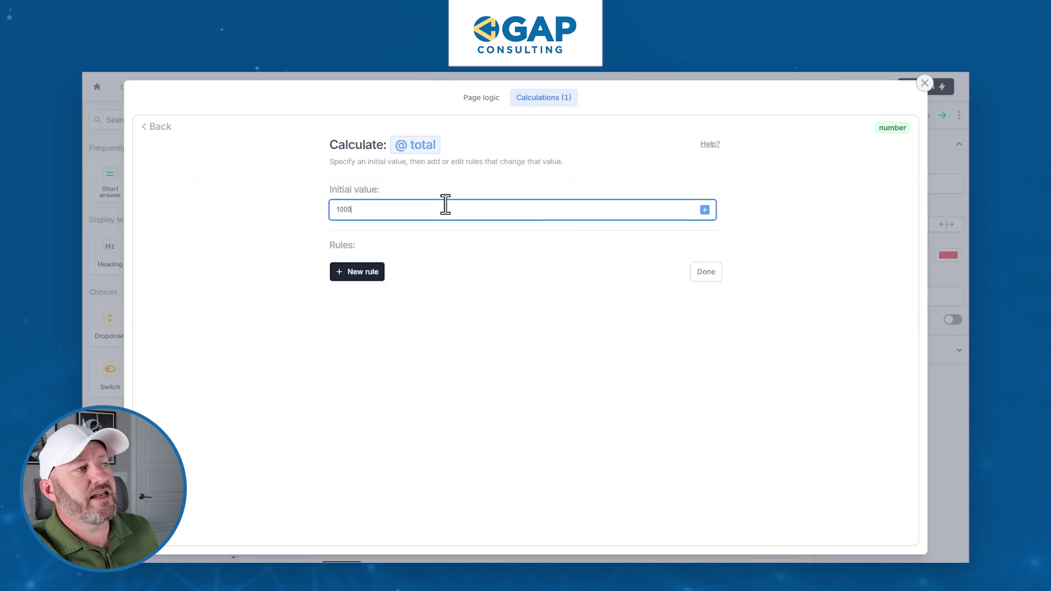
left_click(539, 242)
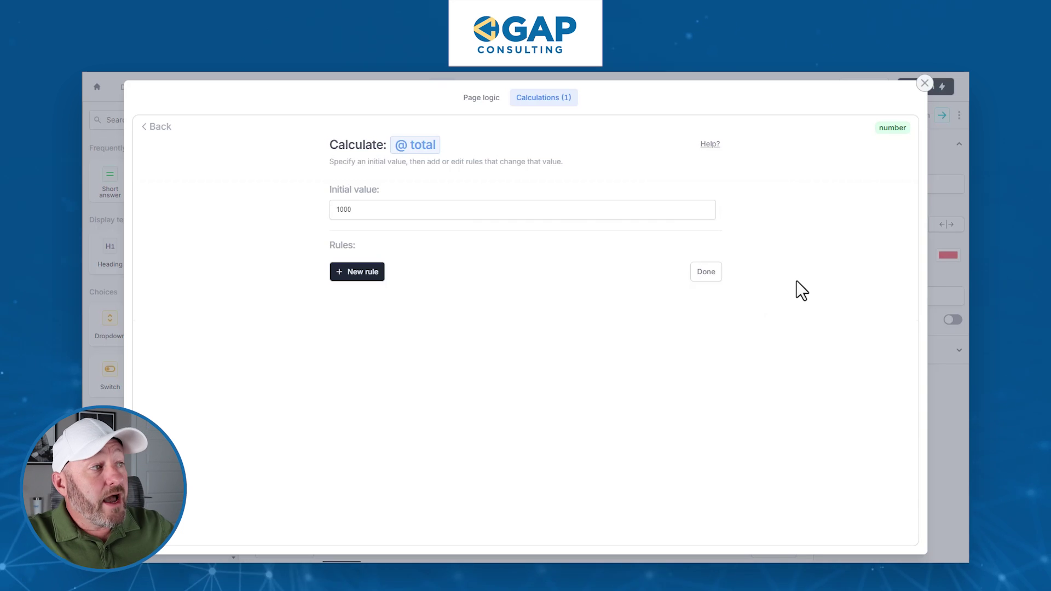
Step: Add a rule to the calculation with the condition that "What are you buying?" equals Thing 1
left_click(370, 280)
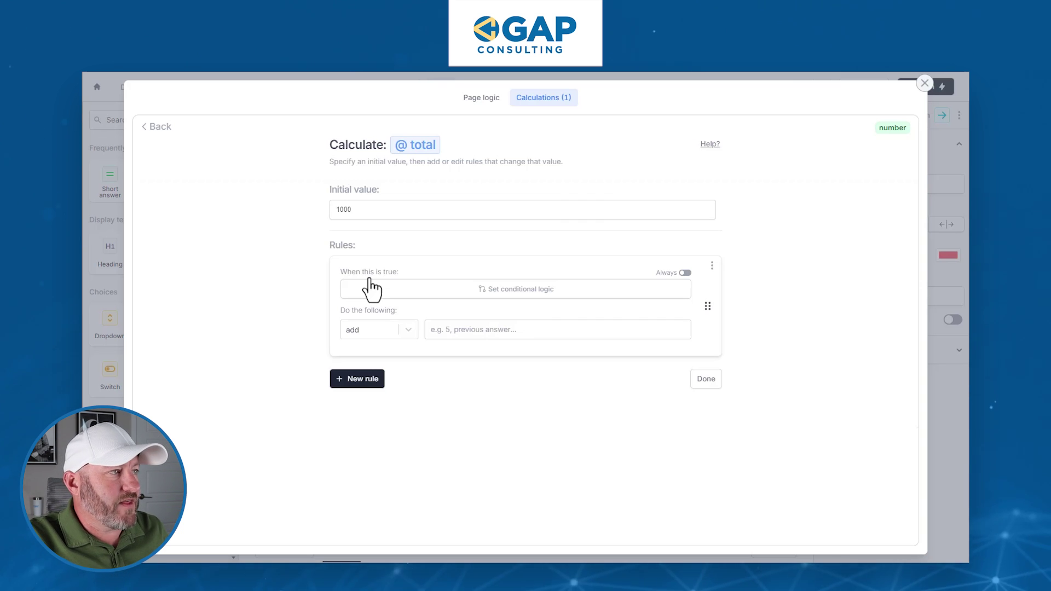
left_click(447, 288)
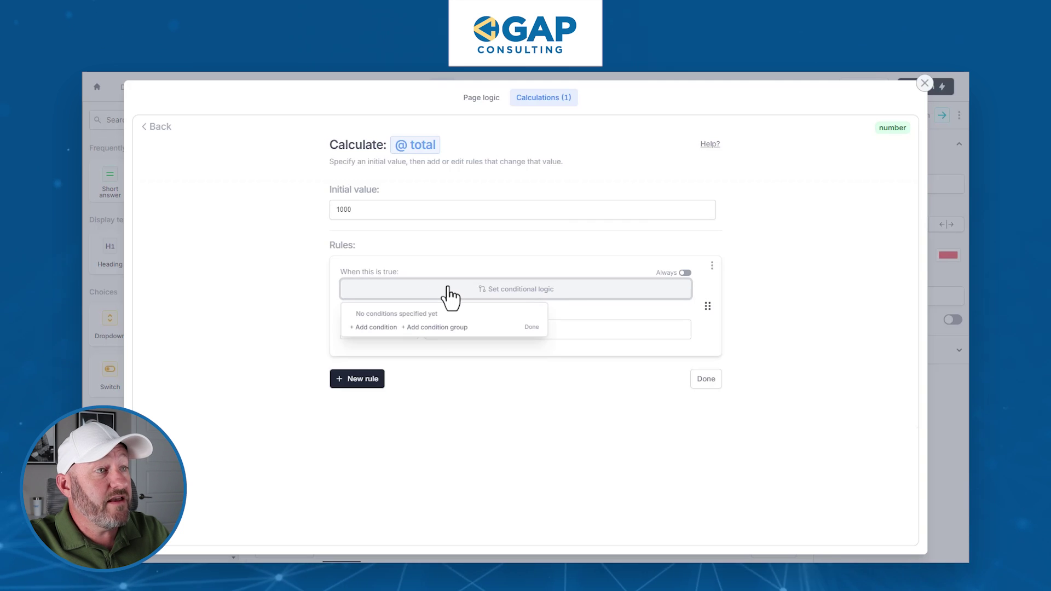
left_click(385, 327)
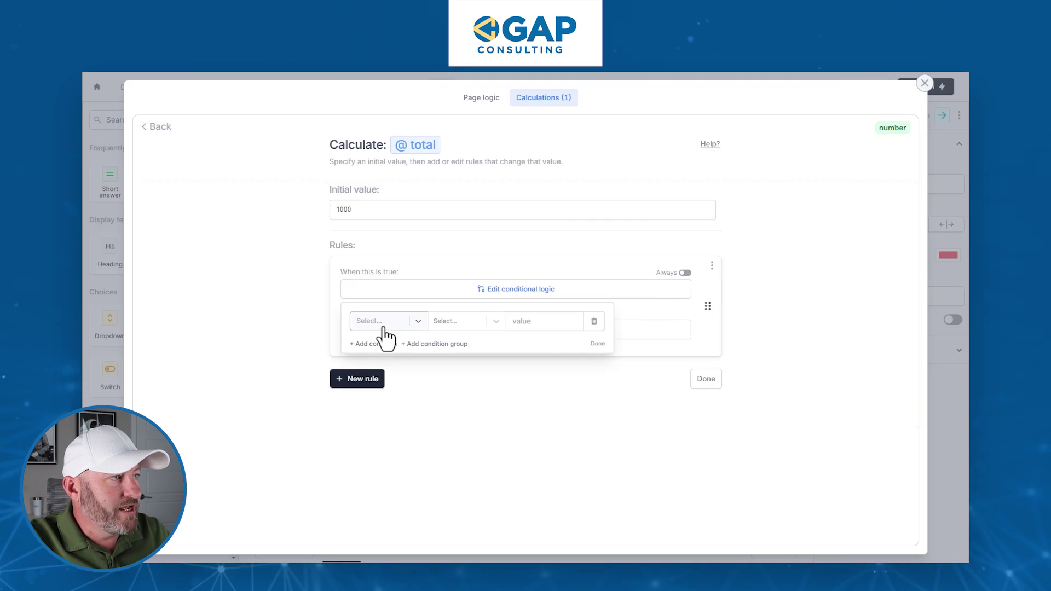
left_click(386, 327)
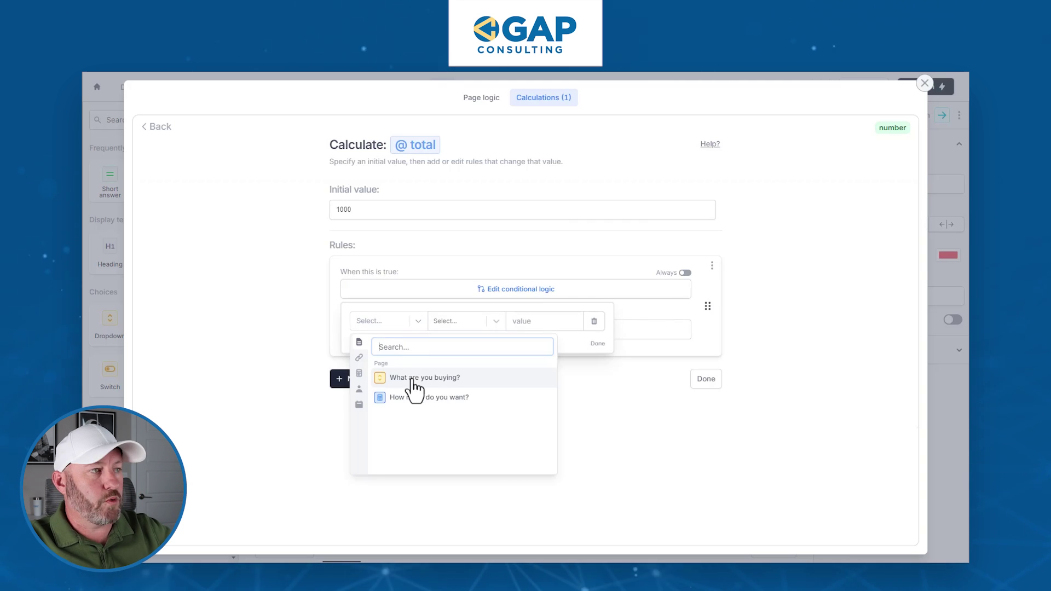
left_click(413, 379)
left_click(518, 323)
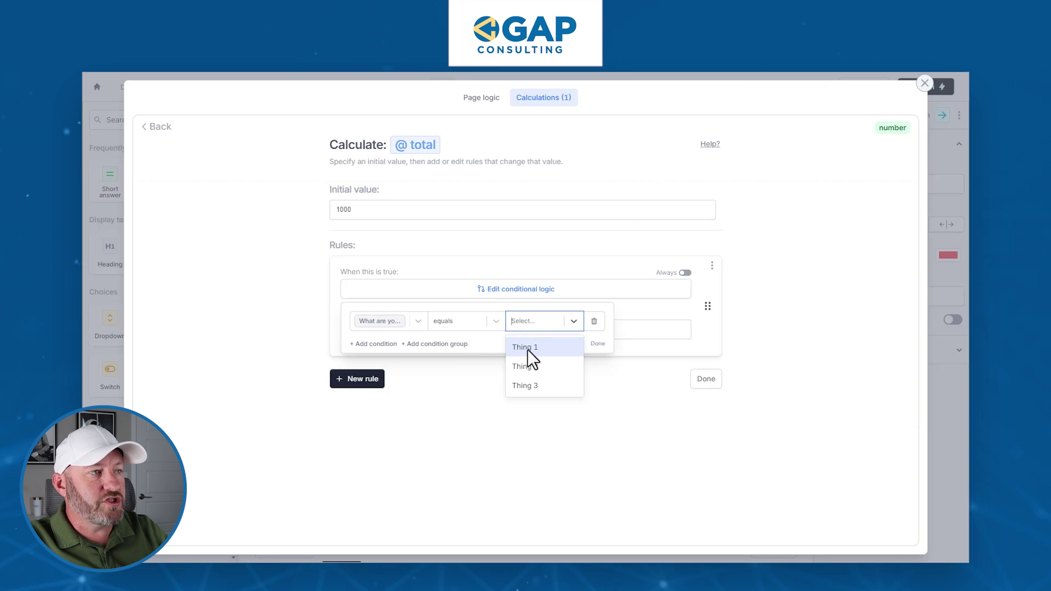
left_click(528, 349)
left_click(624, 325)
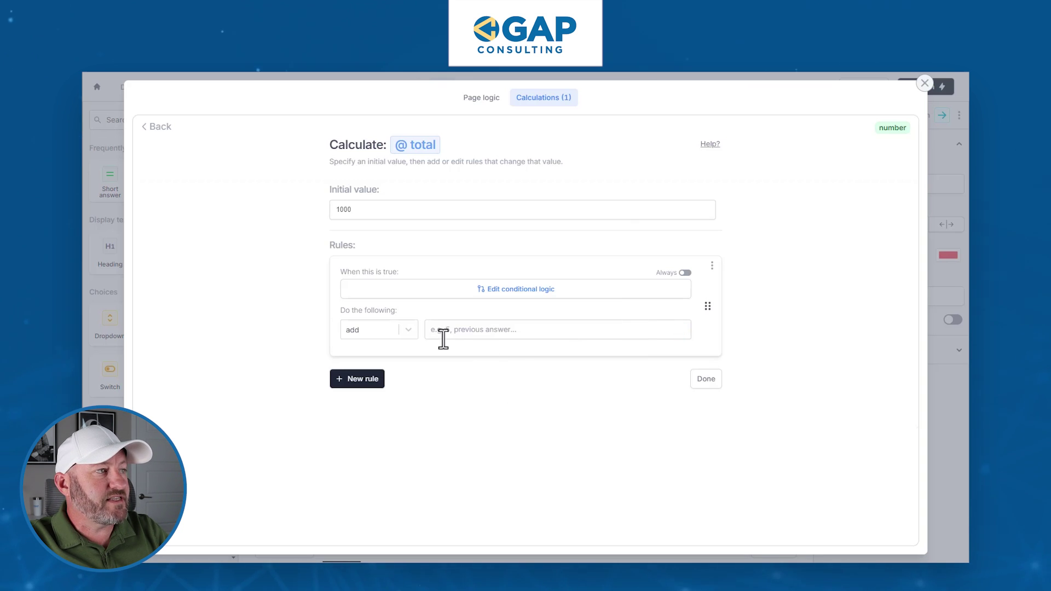
Step: Make the Thing 1 rule assign the value 10
left_click(408, 331)
left_click(379, 433)
left_click(376, 330)
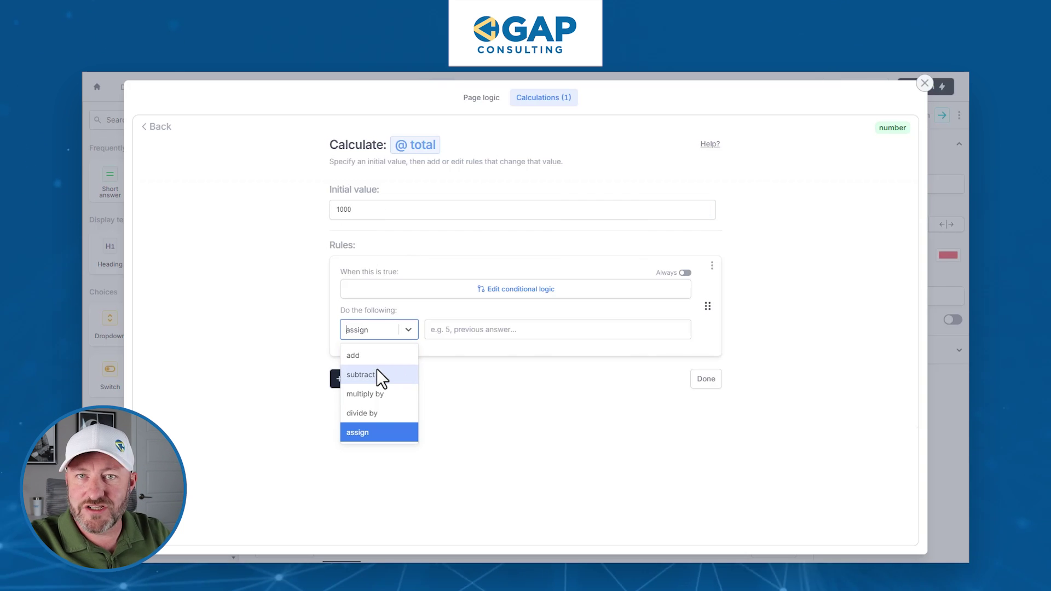
left_click(376, 431)
left_click(491, 333)
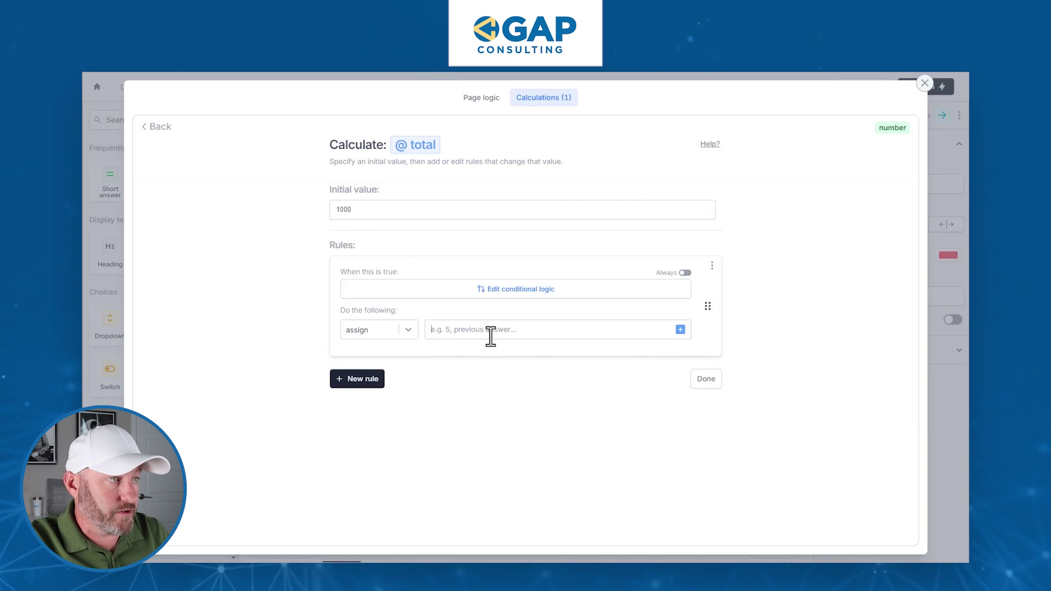
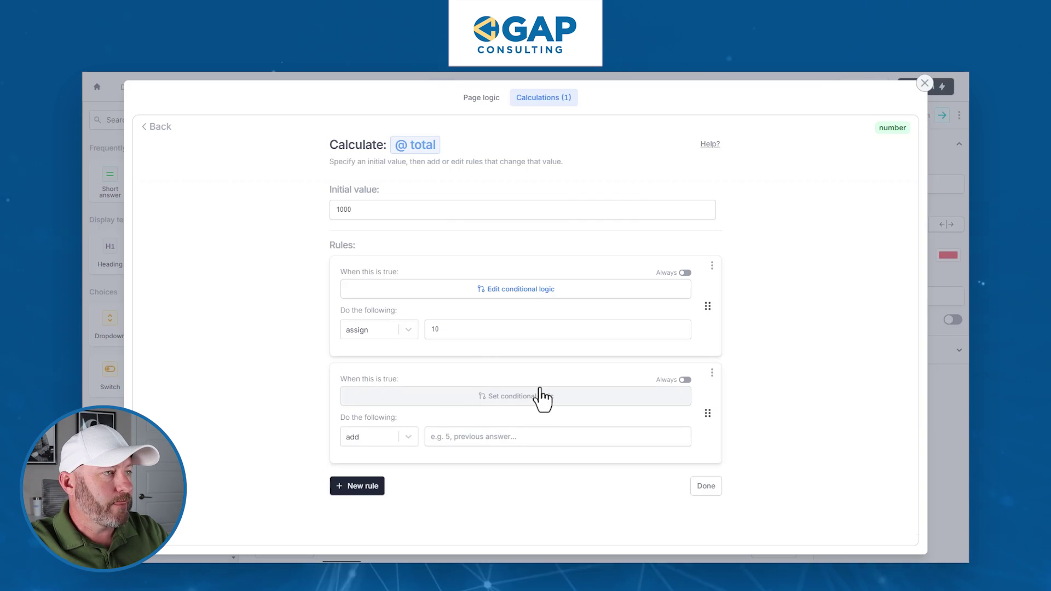
Step: Add a second rule with the condition that "What are you buying?" equals Thing 2
left_click(511, 397)
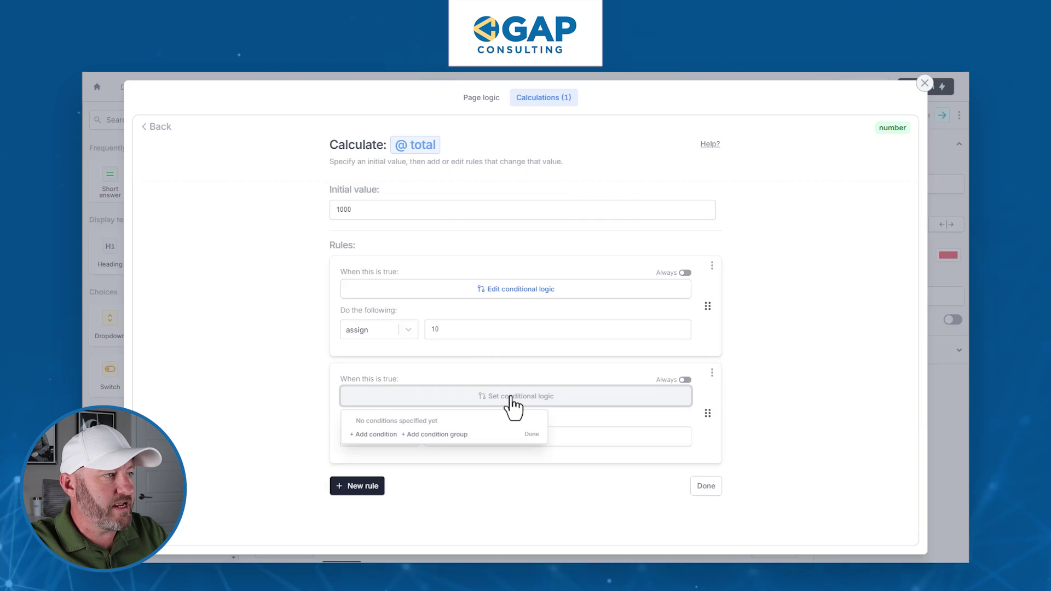
left_click(375, 435)
left_click(403, 428)
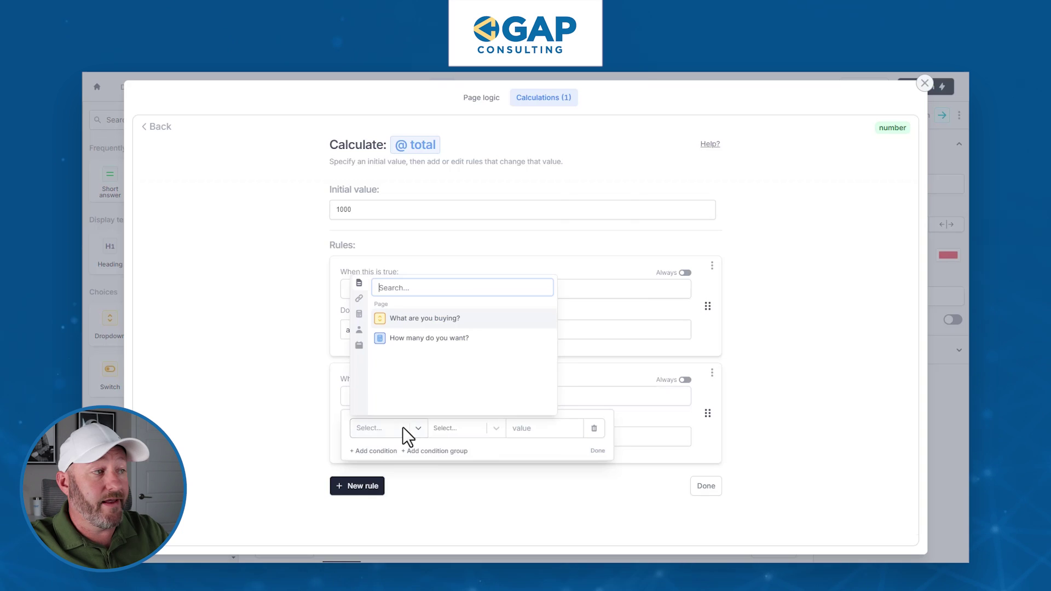
left_click(399, 318)
left_click(456, 436)
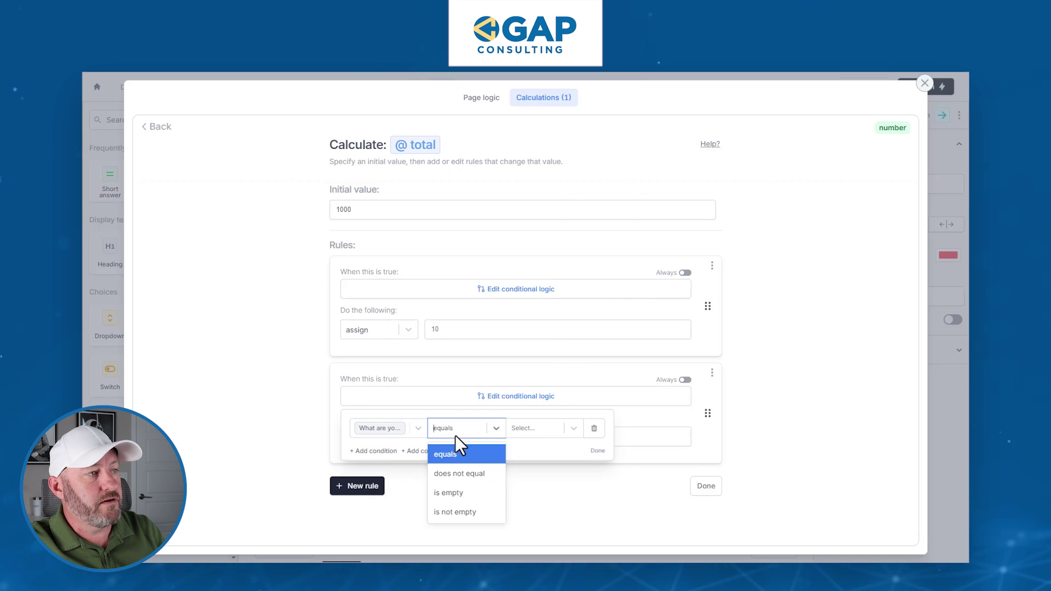
left_click(557, 432)
left_click(539, 474)
left_click(597, 451)
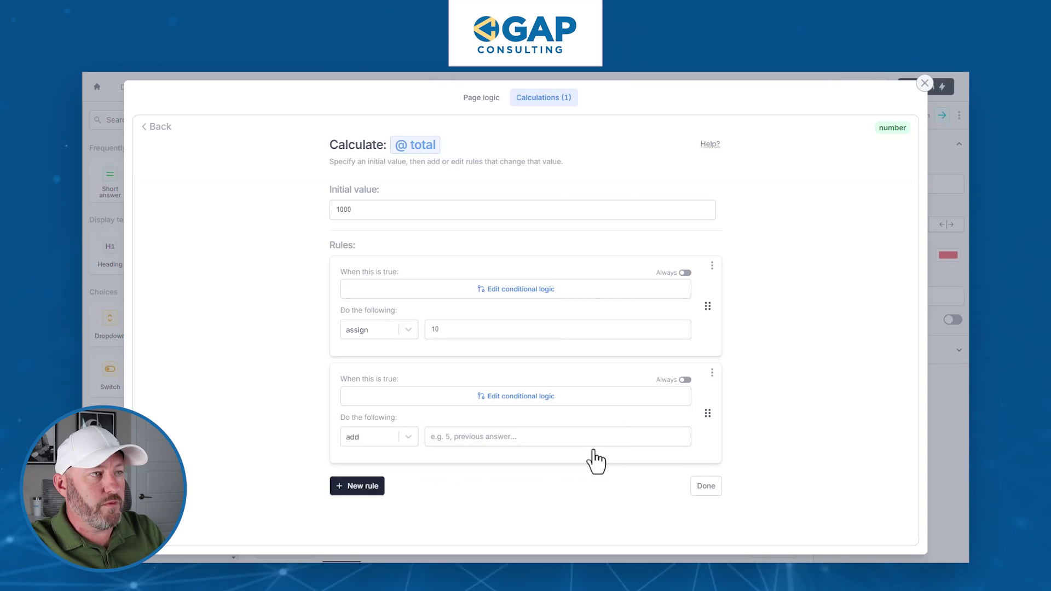
Step: Make the Thing 2 rule assign the value 20
left_click(383, 436)
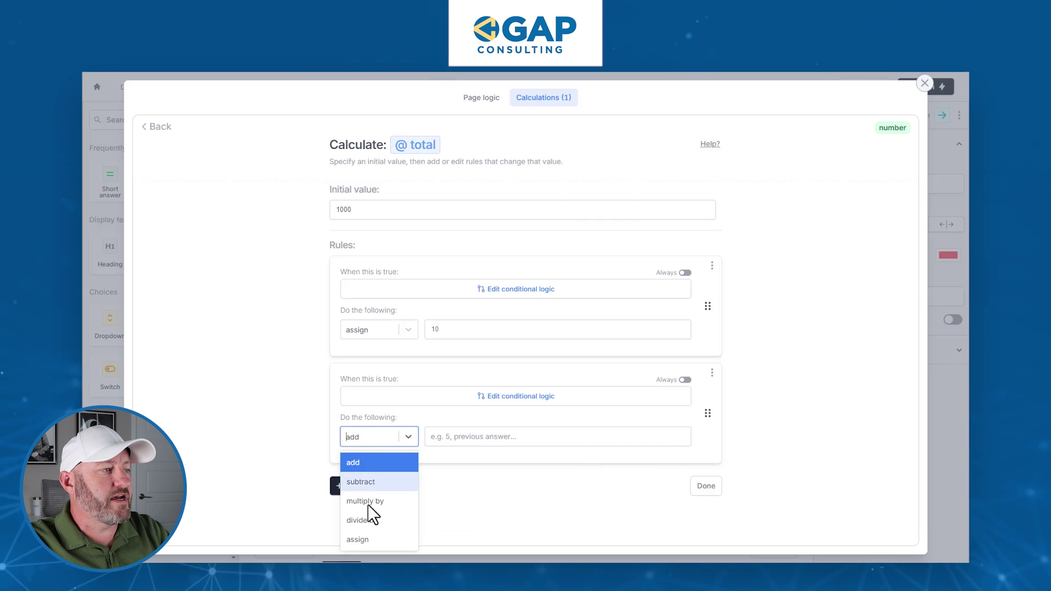
left_click(368, 538)
left_click(471, 438)
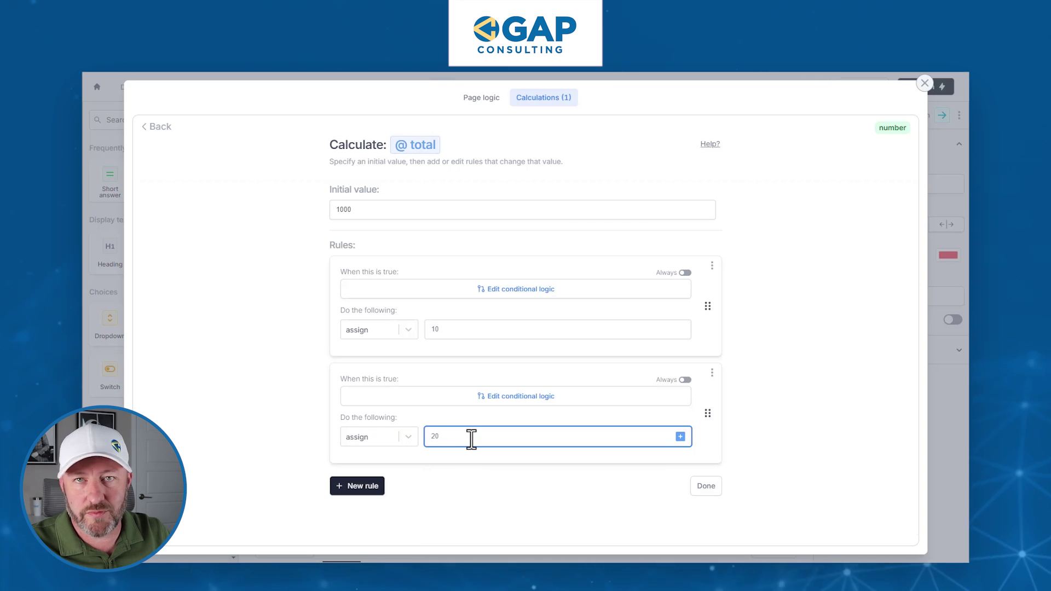
Step: Add a third rule with the condition that "What are you buying?" equals Thing 3
left_click(372, 490)
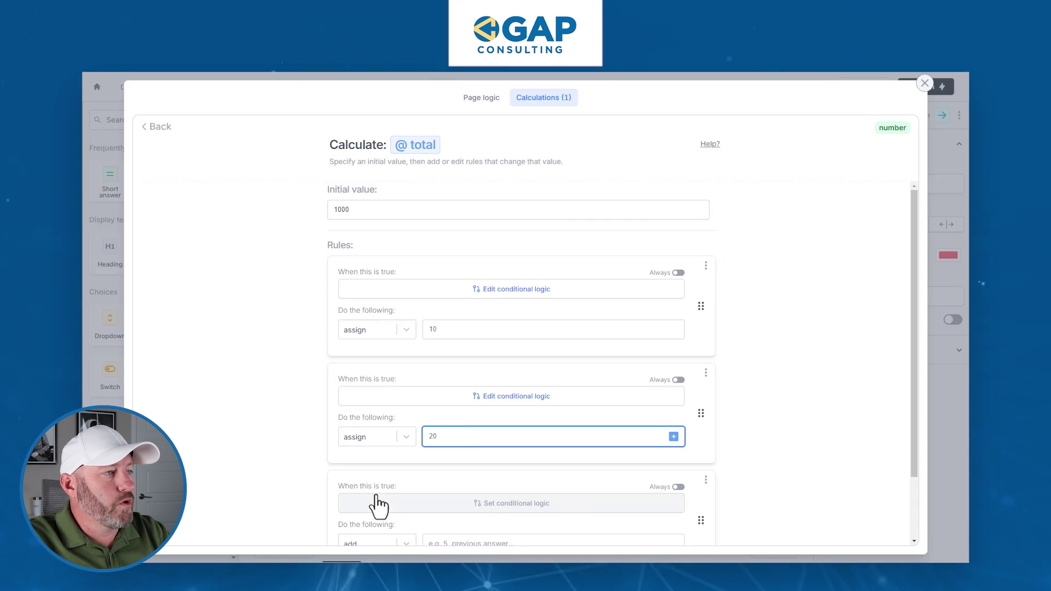
scroll(520, 418, "down", 2)
left_click(515, 427)
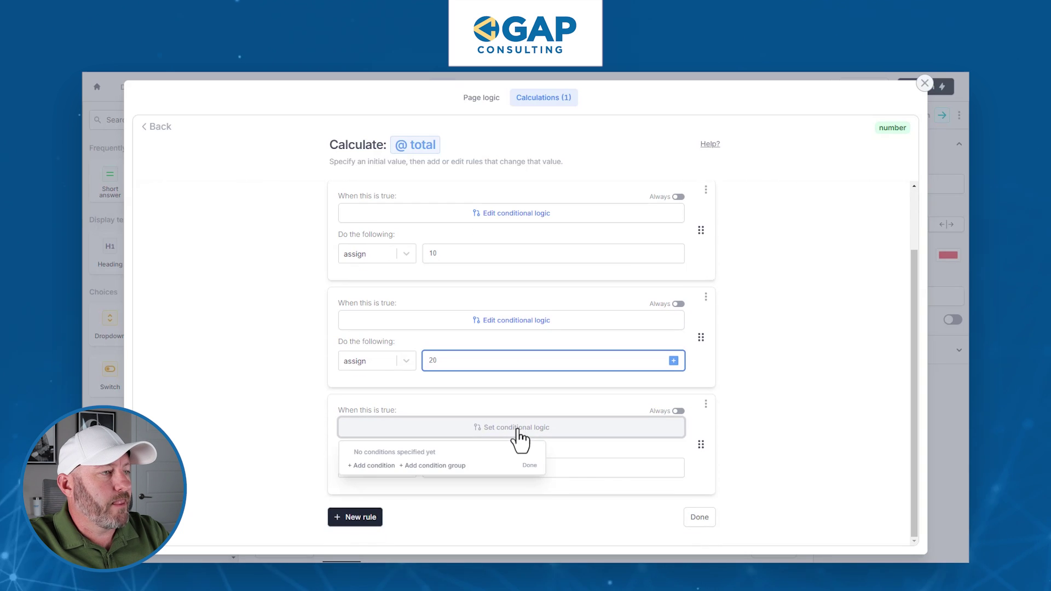
left_click(385, 466)
left_click(408, 460)
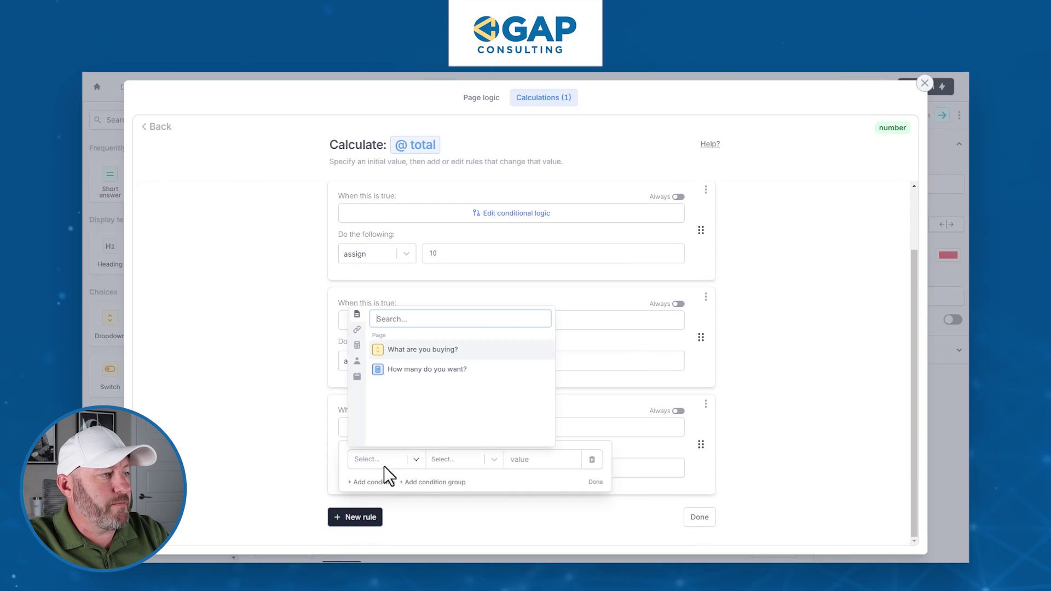
left_click(402, 349)
left_click(452, 464)
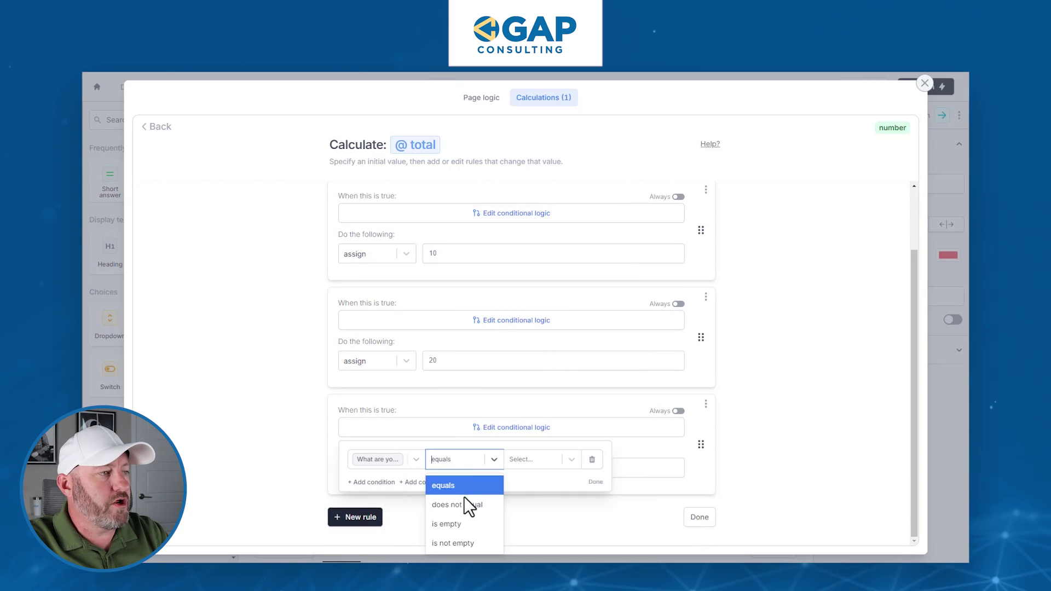
left_click(525, 463)
left_click(533, 525)
left_click(597, 483)
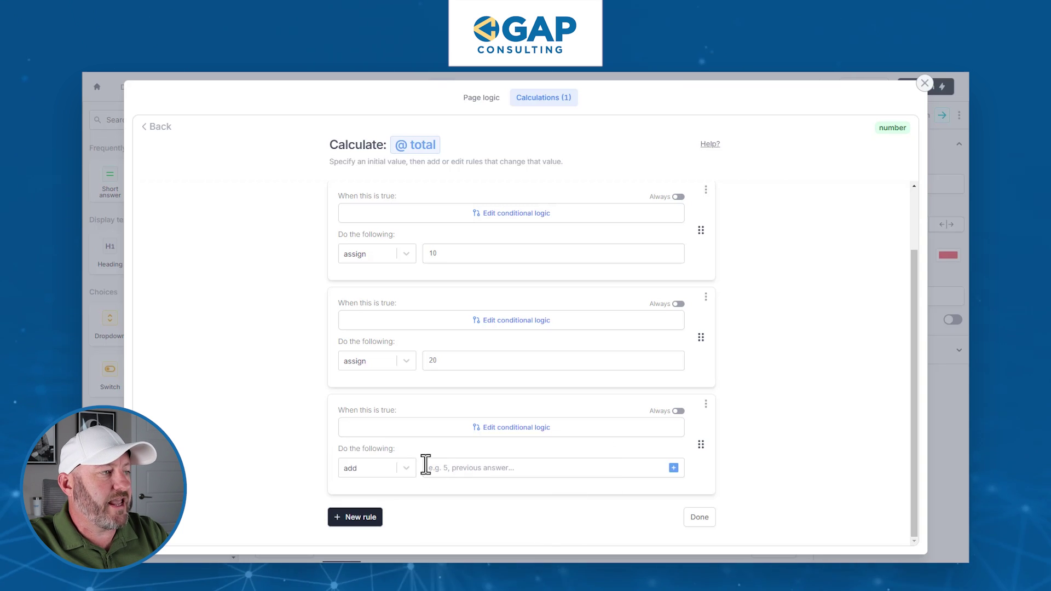
Step: Make the Thing 3 rule assign the value 30
left_click(386, 465)
left_click(371, 545)
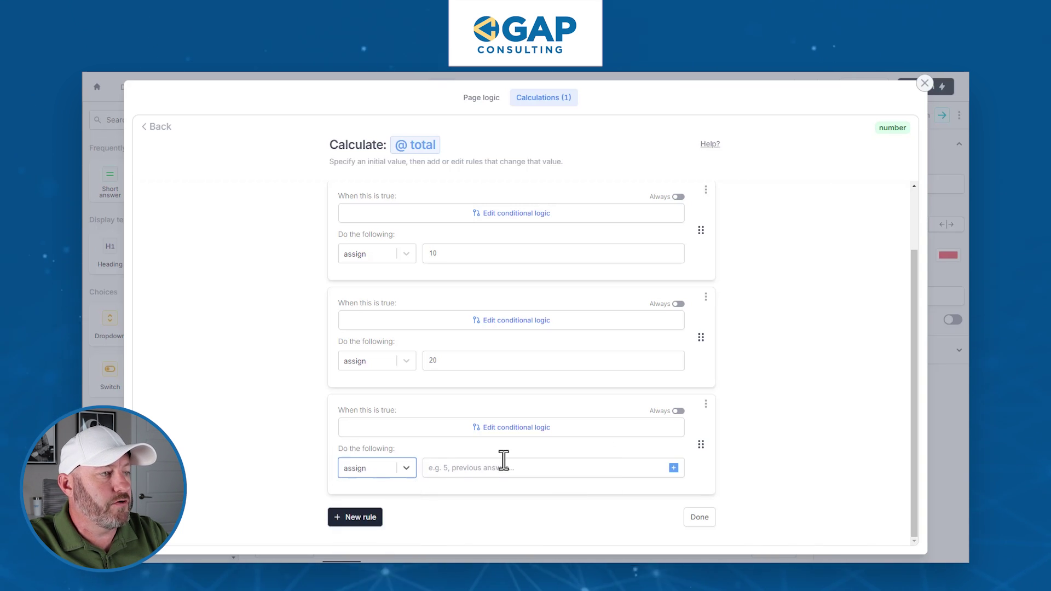
left_click(501, 463)
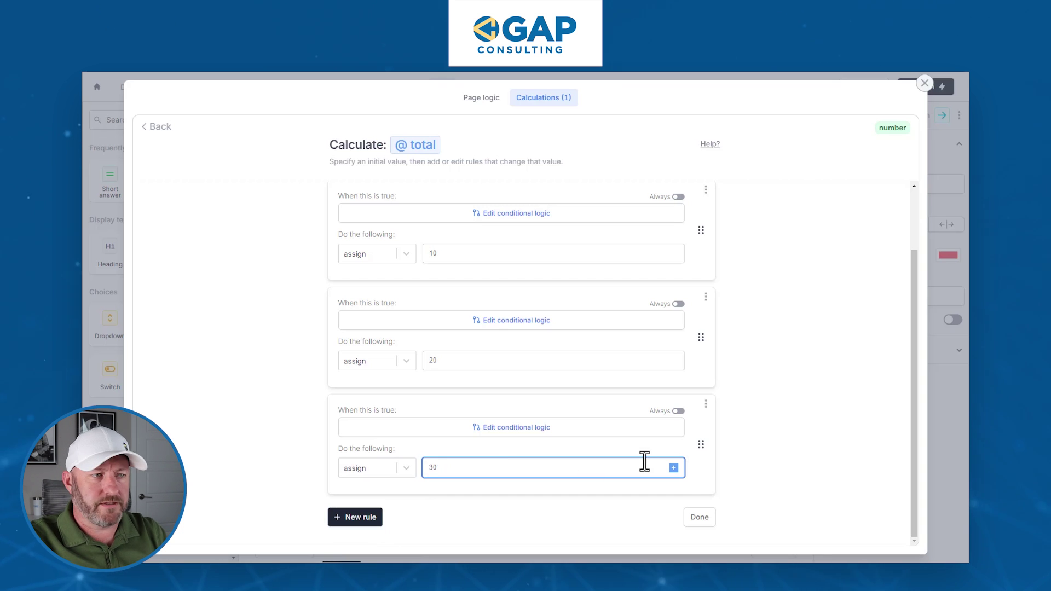
left_click(610, 511)
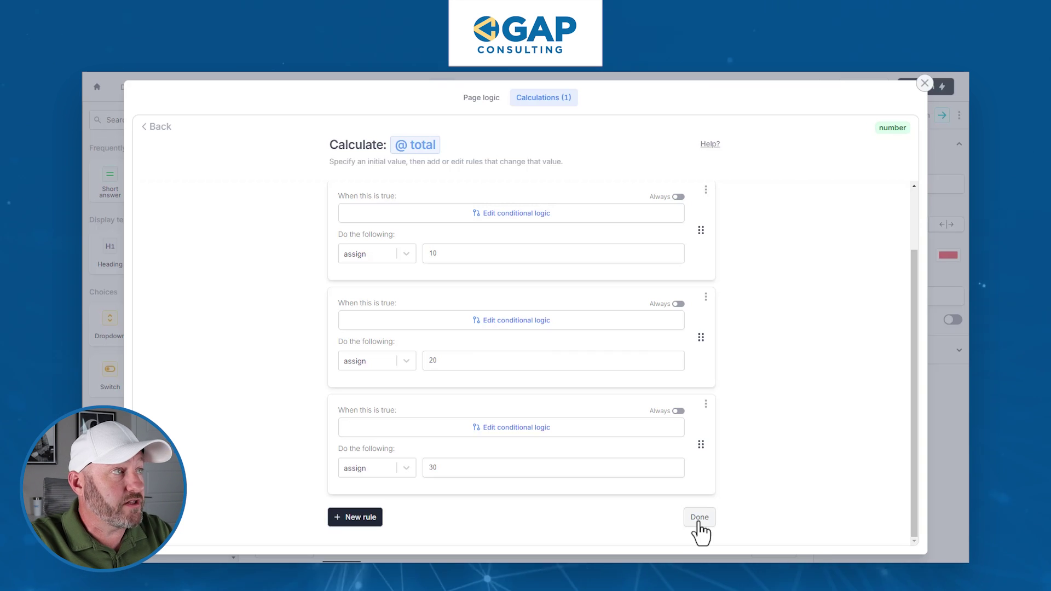
Step: Rename the calculation to "thing_value" and finish editing it
left_click(415, 148)
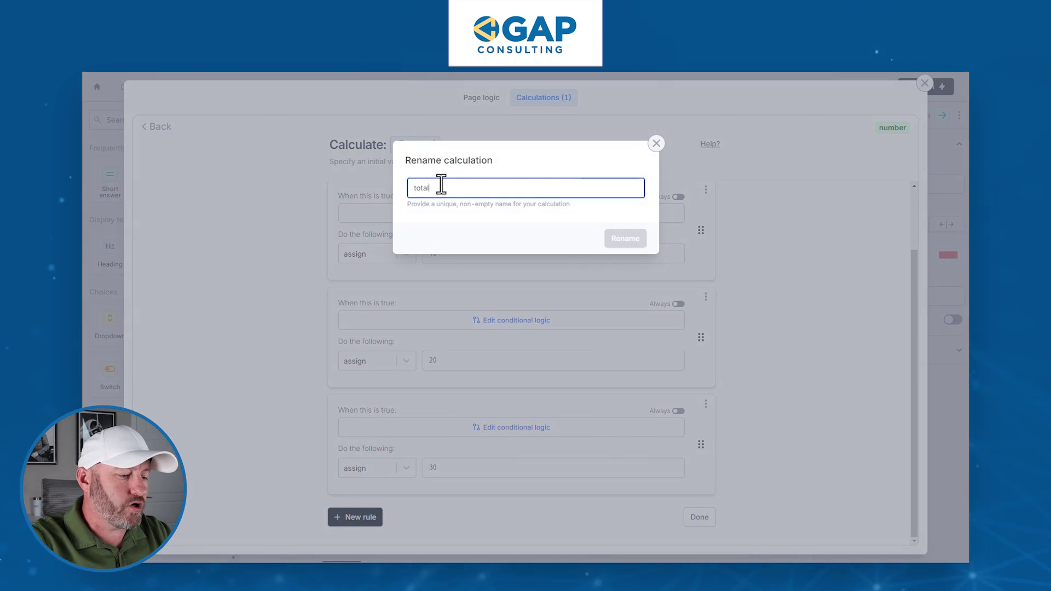
type("thi")
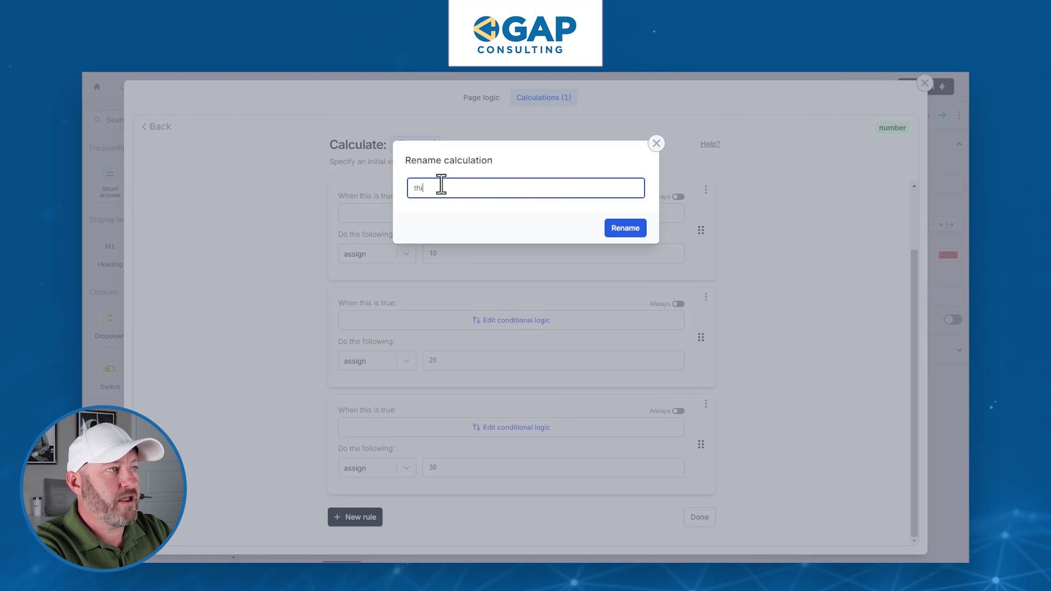
type("ng_value")
left_click(620, 235)
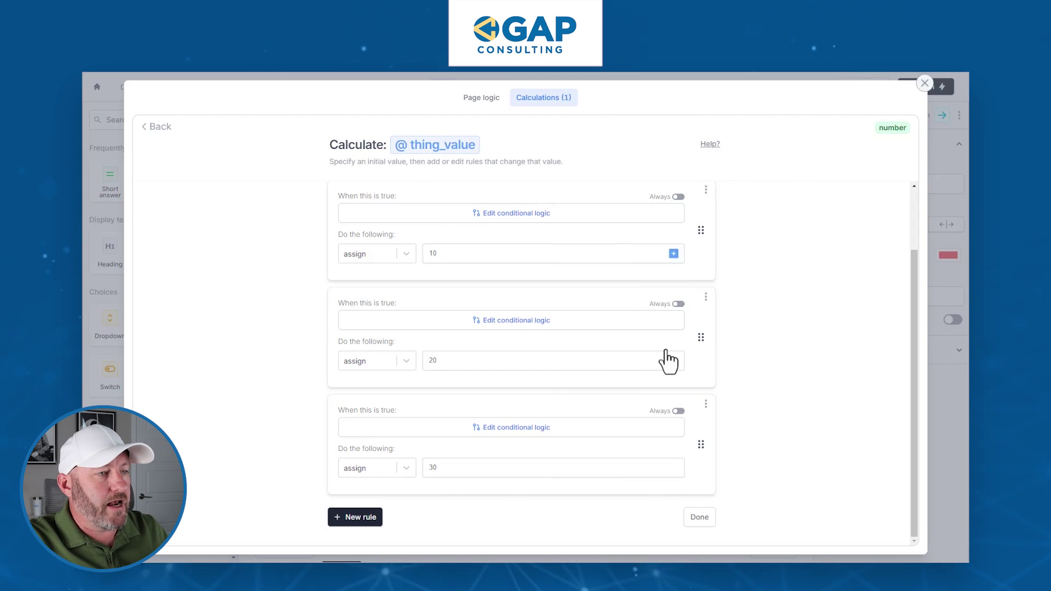
left_click(697, 518)
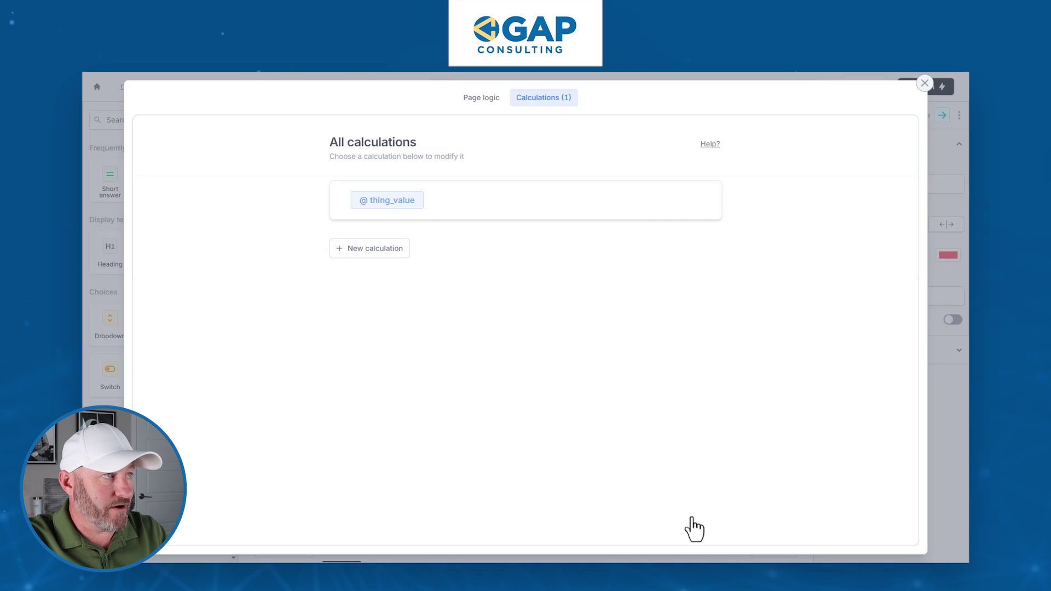
Step: Create a number calculation named "total" with an initial value of 1000
left_click(375, 249)
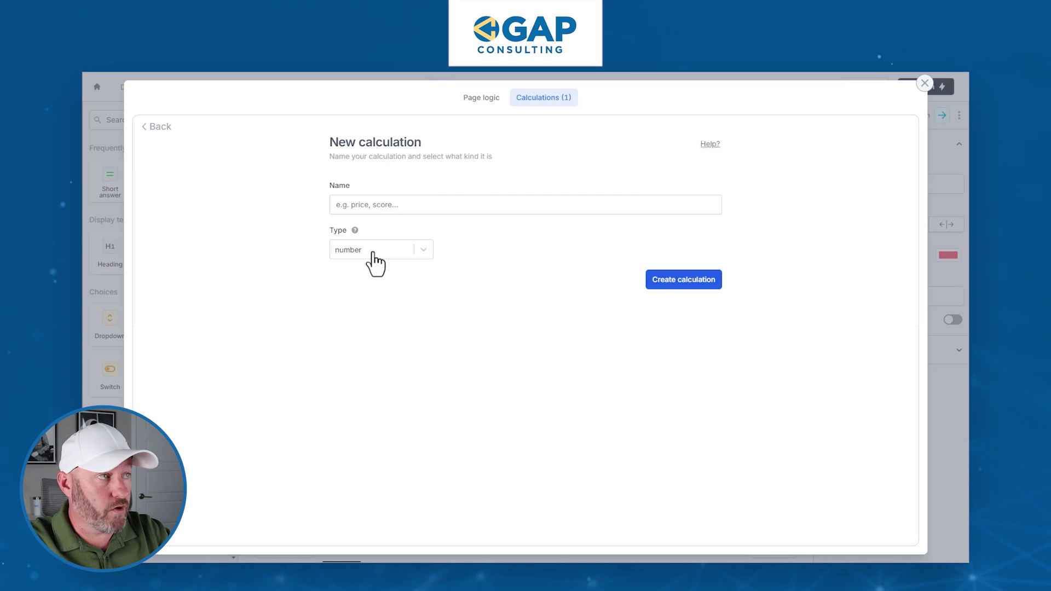
left_click(424, 204)
type("total")
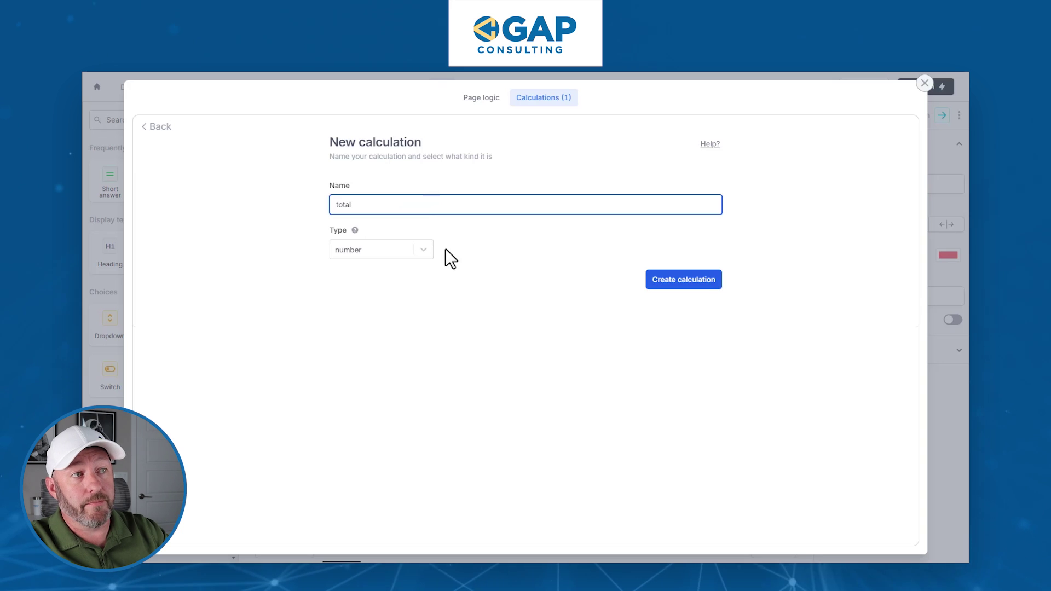
left_click(677, 283)
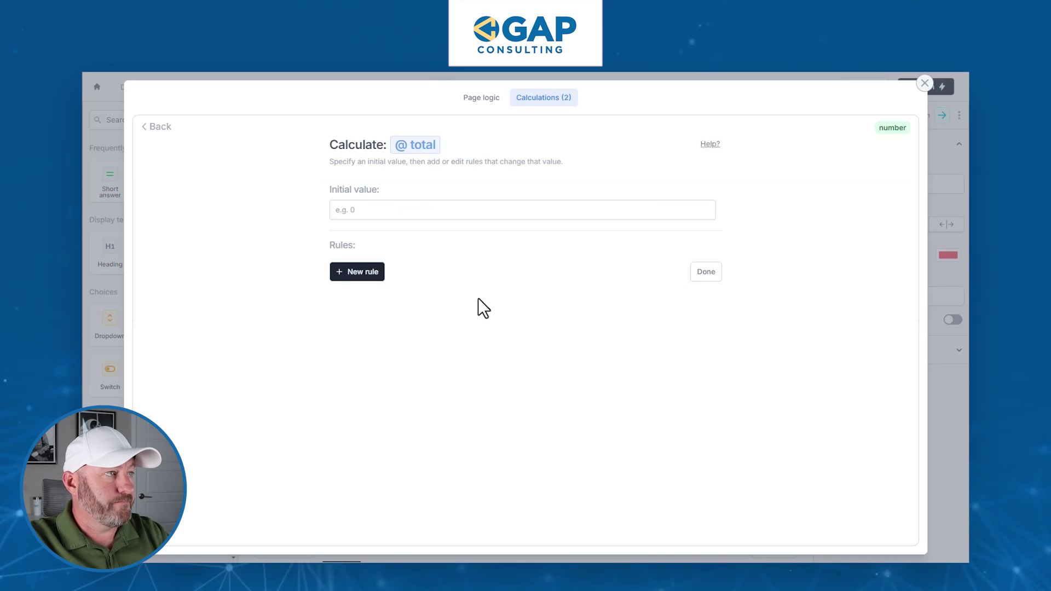
left_click(414, 218)
type("1000")
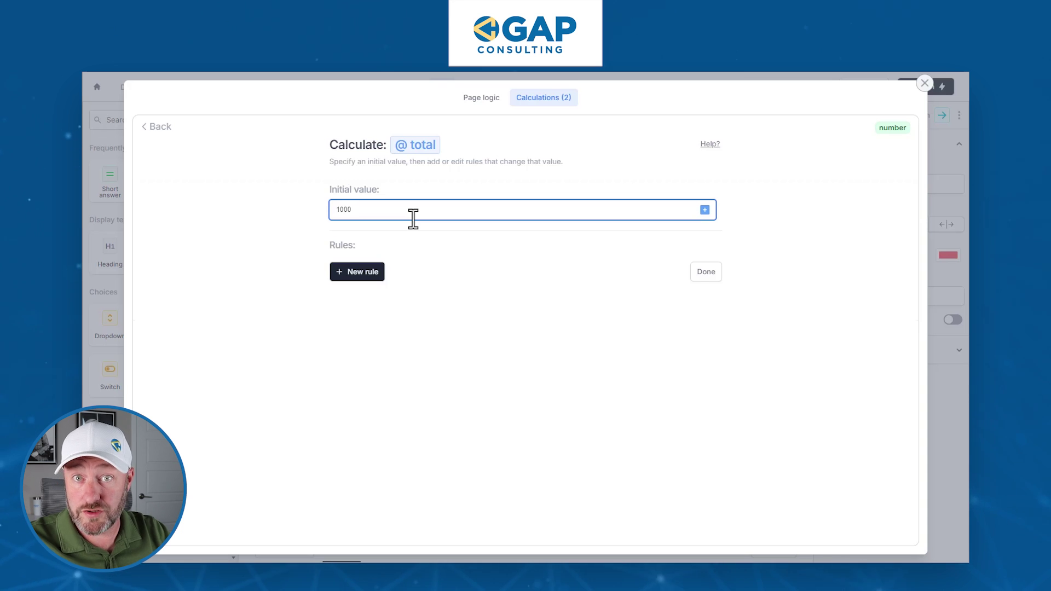
Step: Add a rule to the total calculation that always assigns the thing_value calculation
left_click(378, 273)
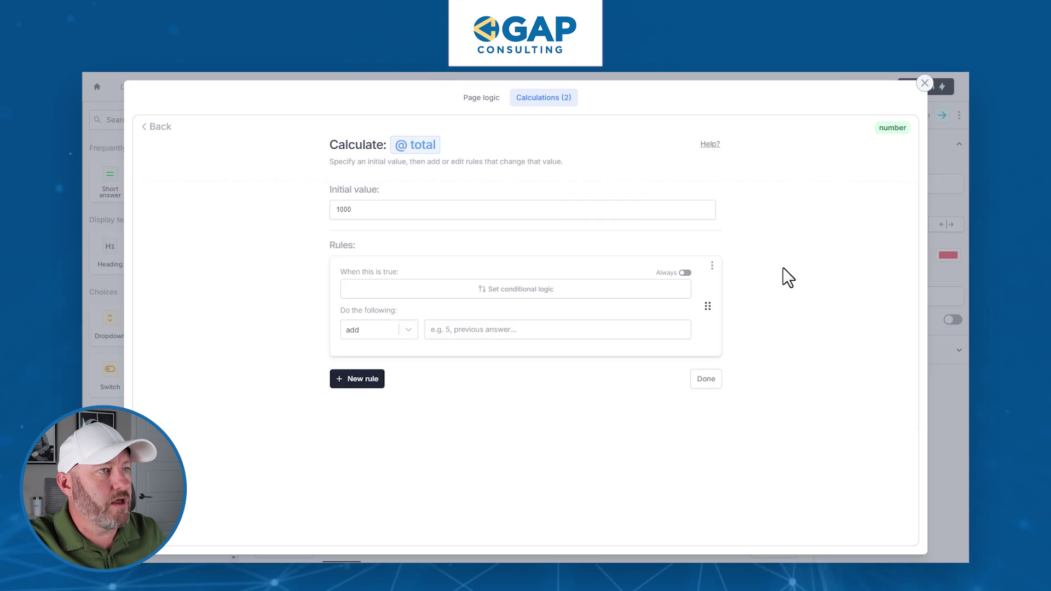
left_click(684, 272)
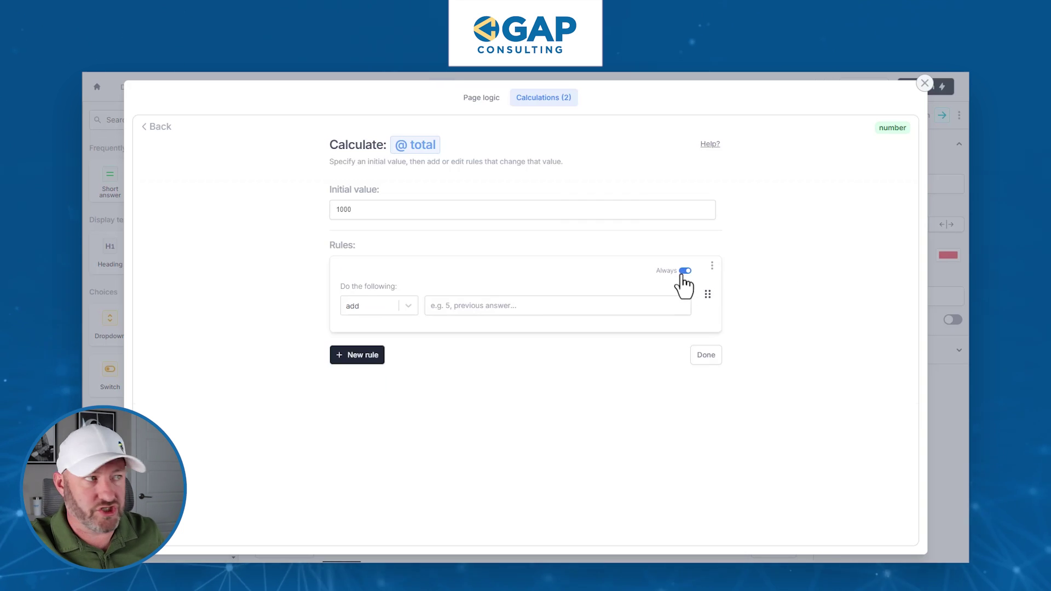
left_click(403, 308)
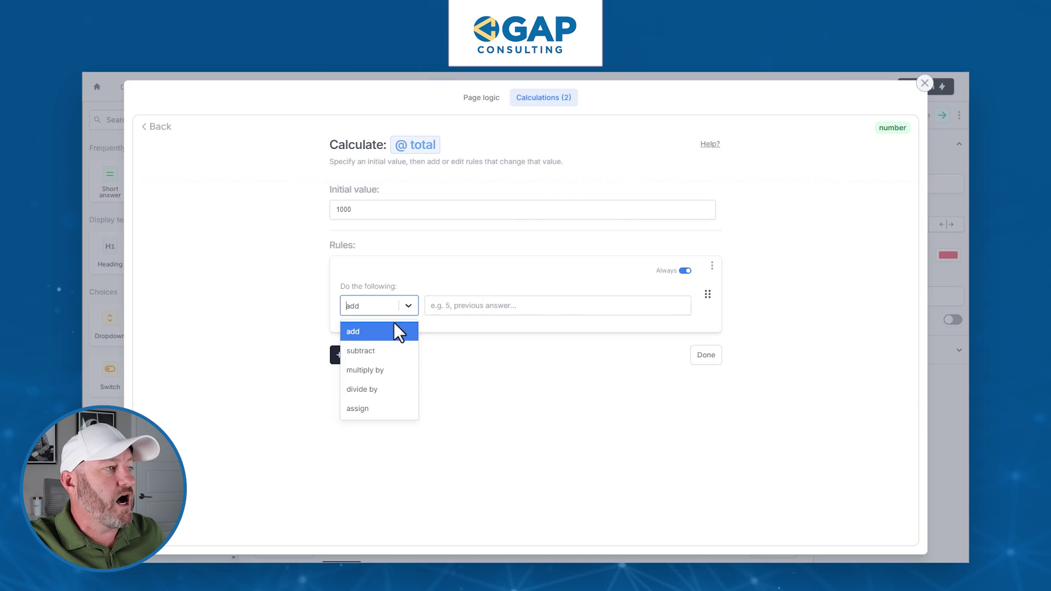
left_click(362, 408)
left_click(487, 311)
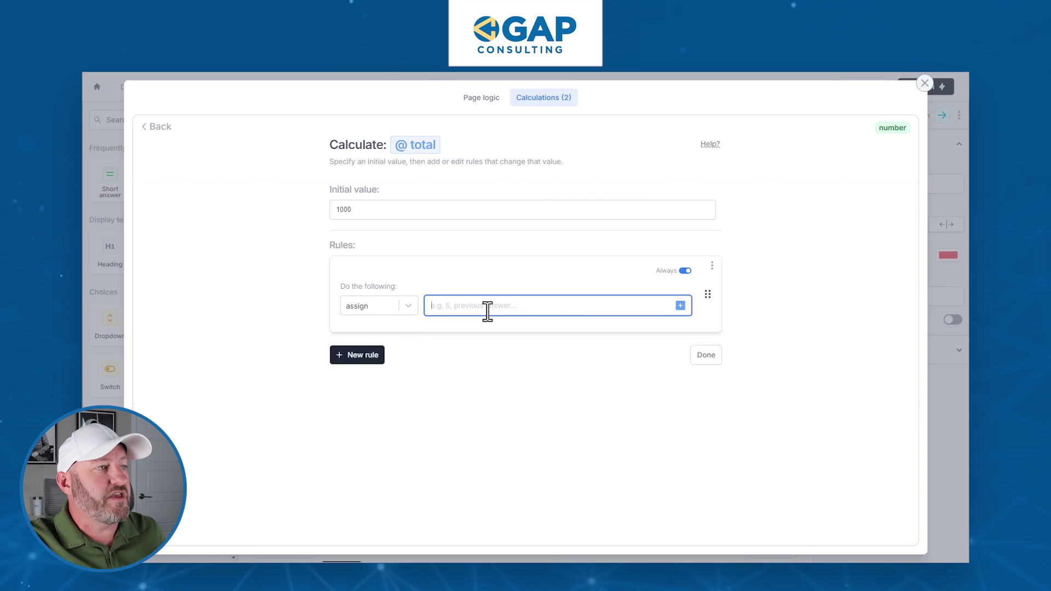
left_click(680, 305)
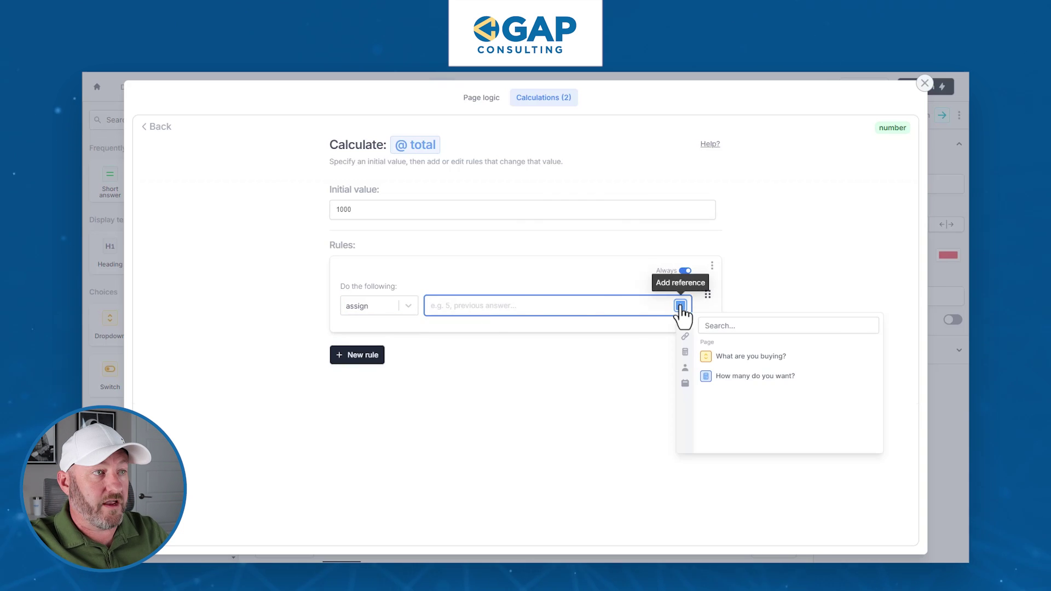
left_click(690, 355)
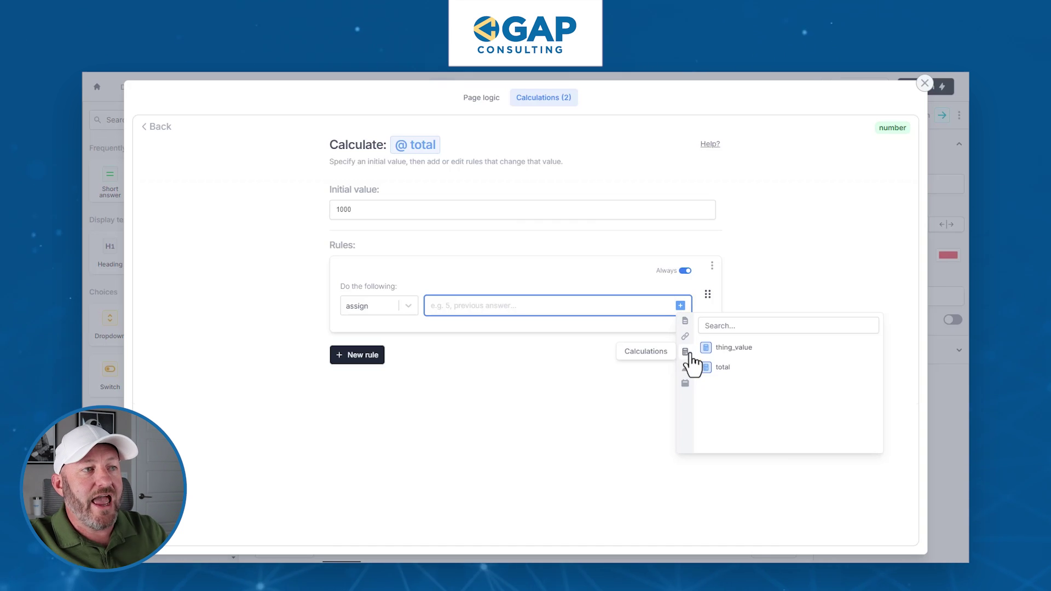
left_click(744, 354)
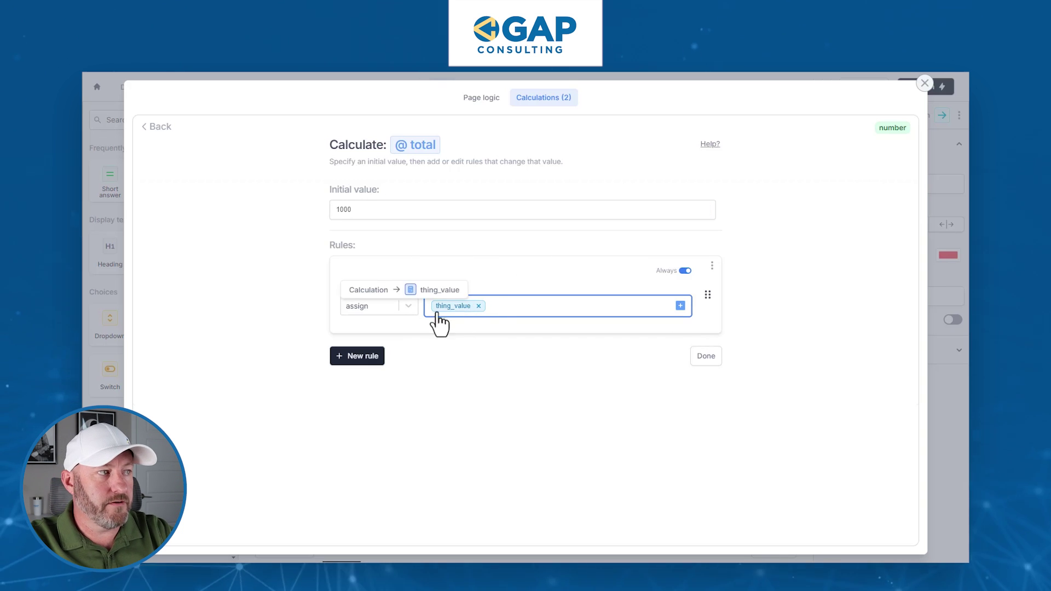
Step: Add a second rule that always multiplies by the "How many do you want?" answer, then finish and close the calculations
left_click(381, 359)
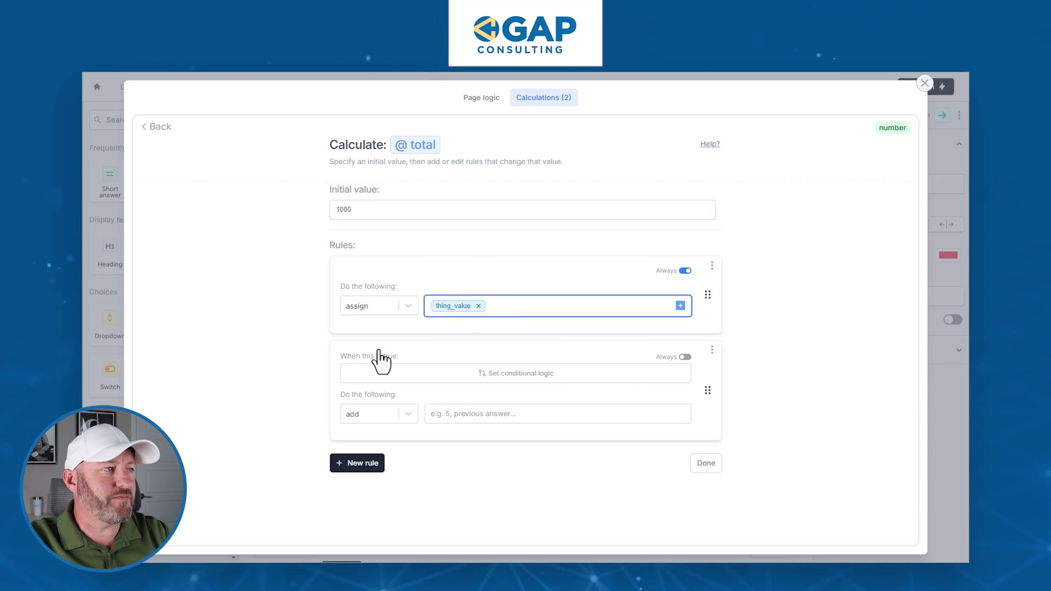
left_click(685, 357)
left_click(369, 390)
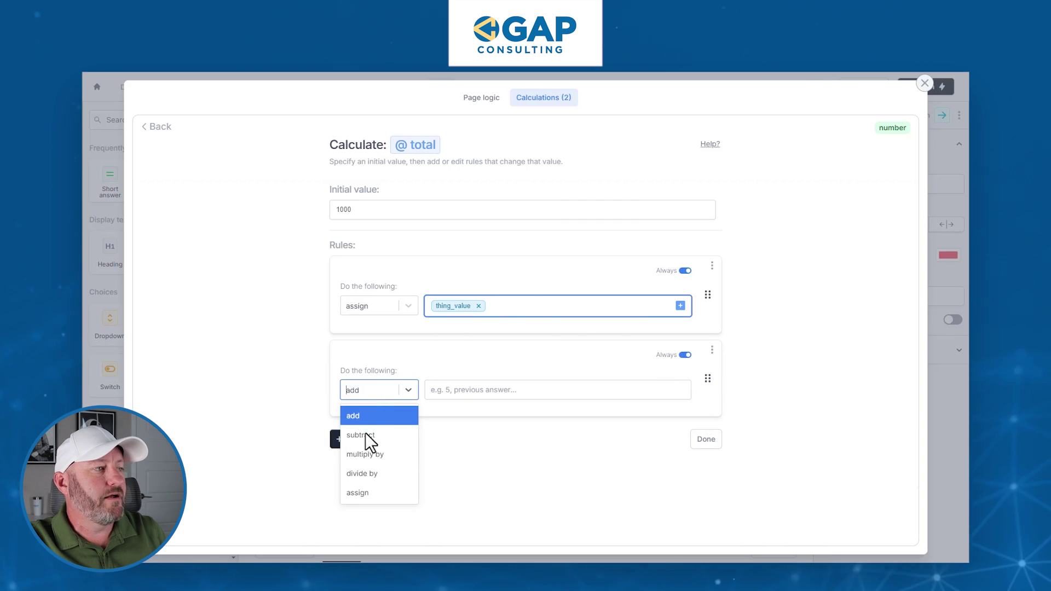
left_click(364, 454)
left_click(503, 395)
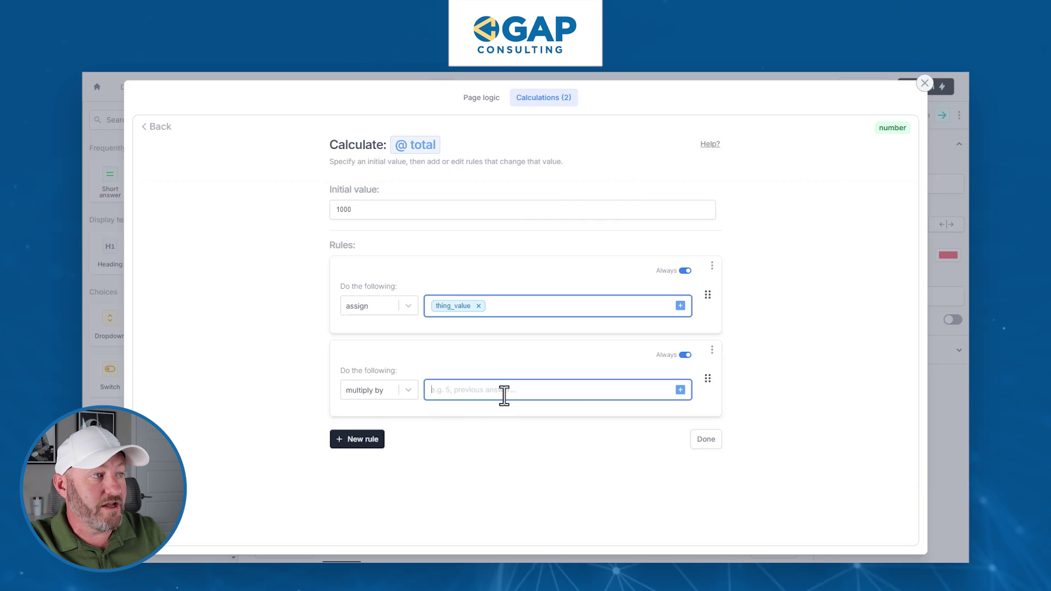
left_click(679, 390)
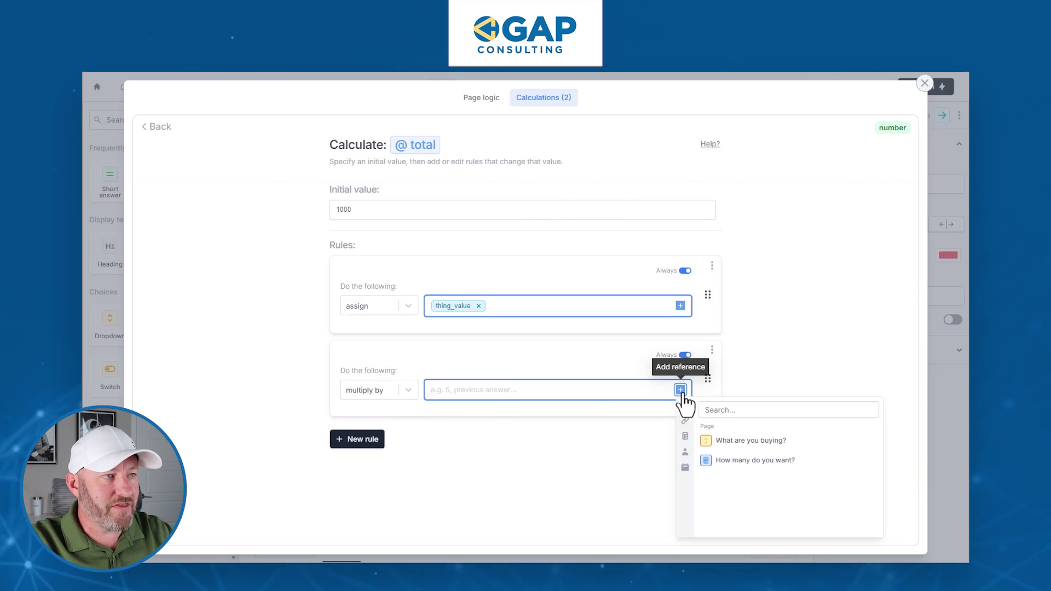
left_click(730, 461)
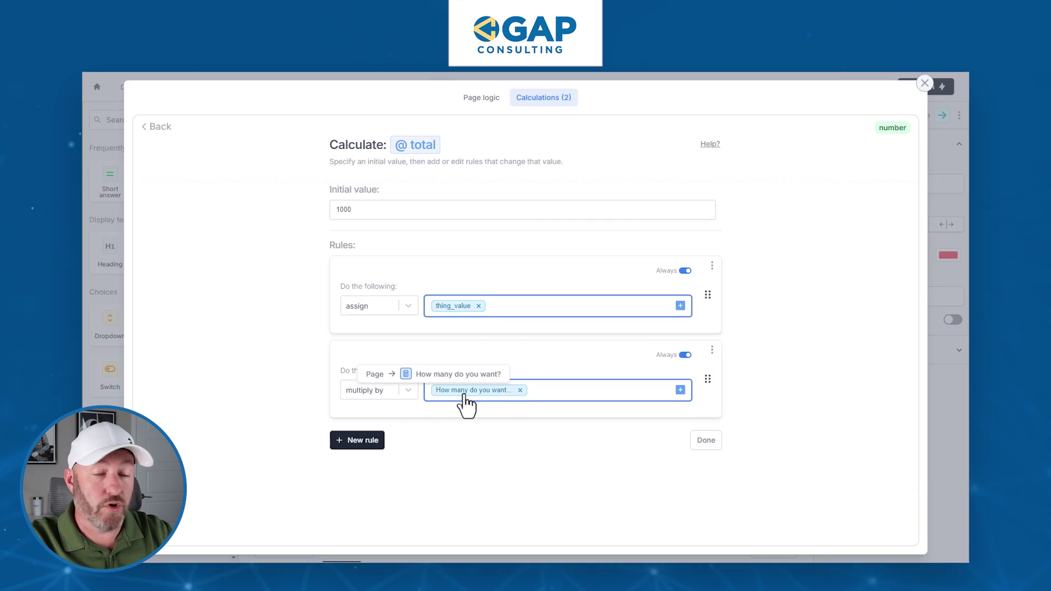
left_click(708, 441)
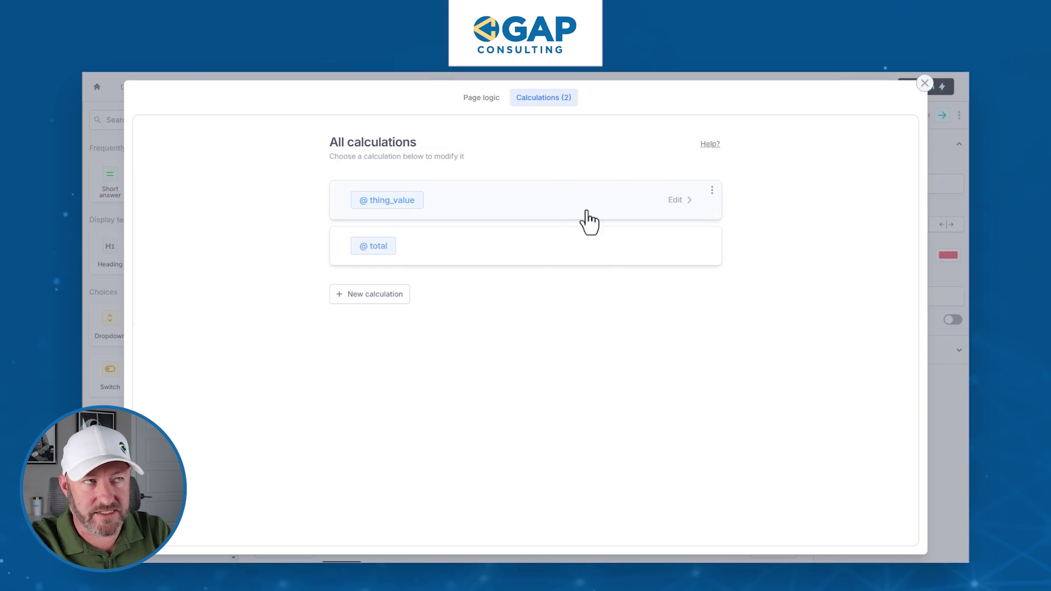
left_click(925, 84)
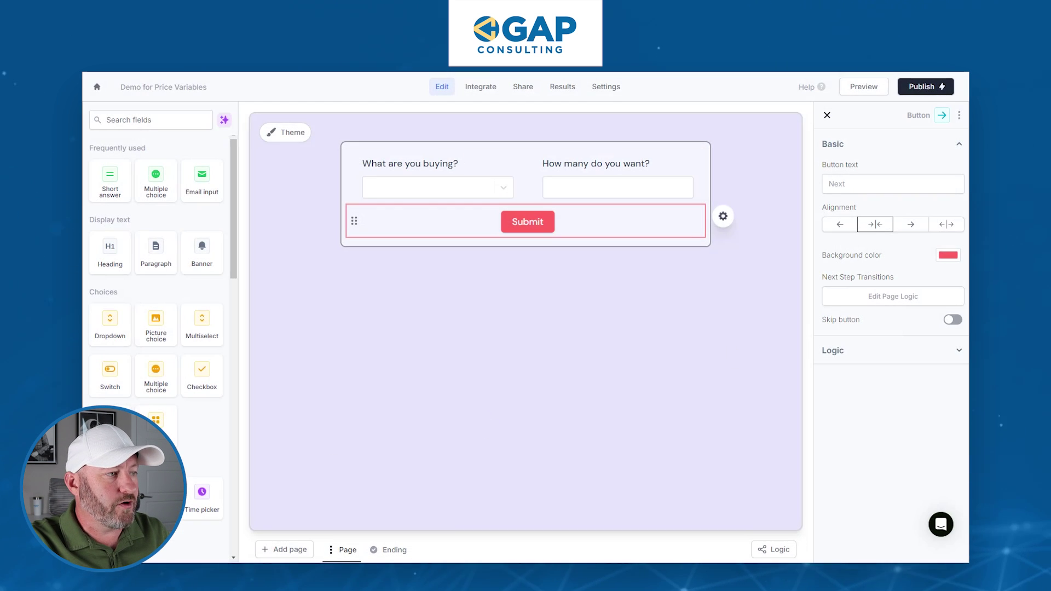
Step: Start a one-time payment page with the "What are you buying?" answer as its product name
left_click(291, 551)
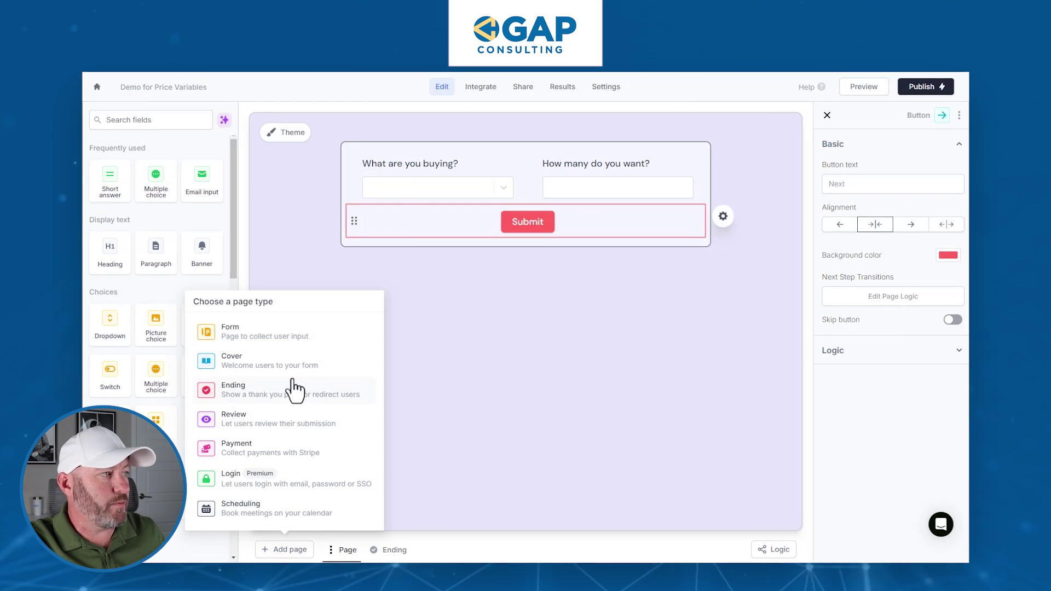
left_click(290, 450)
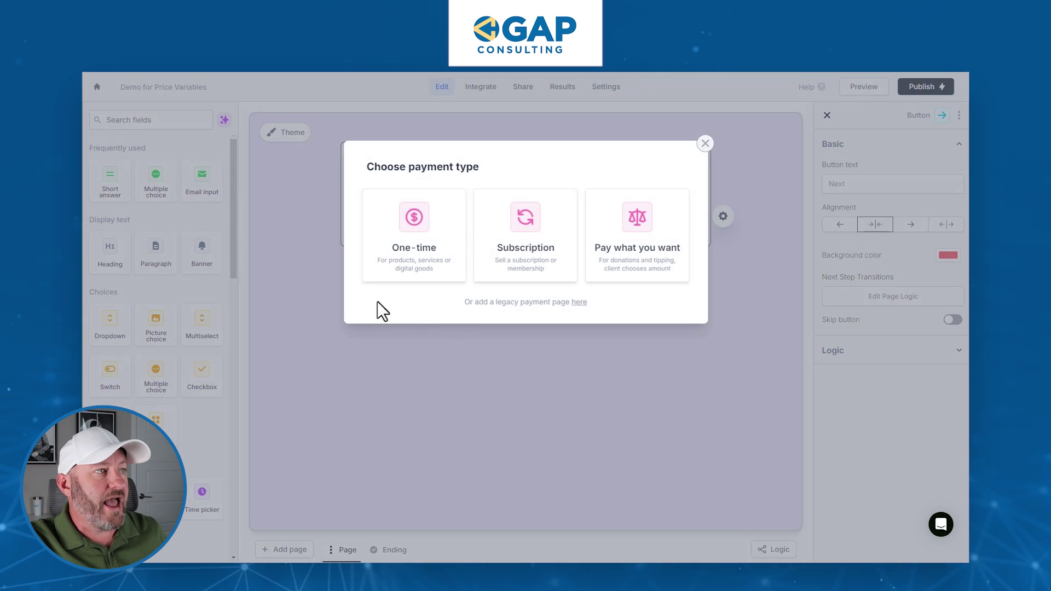
left_click(410, 244)
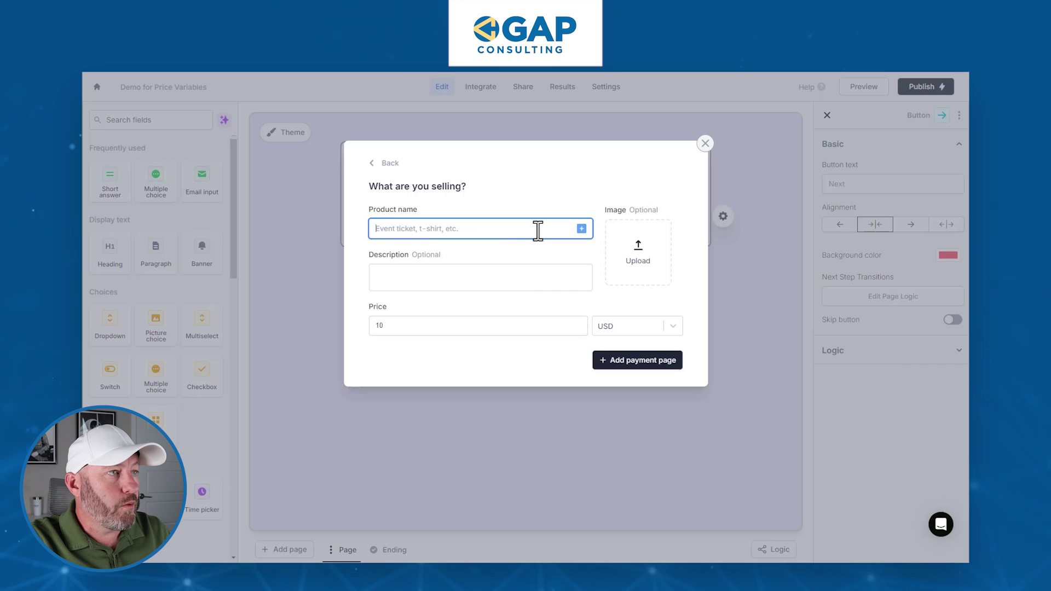
left_click(583, 229)
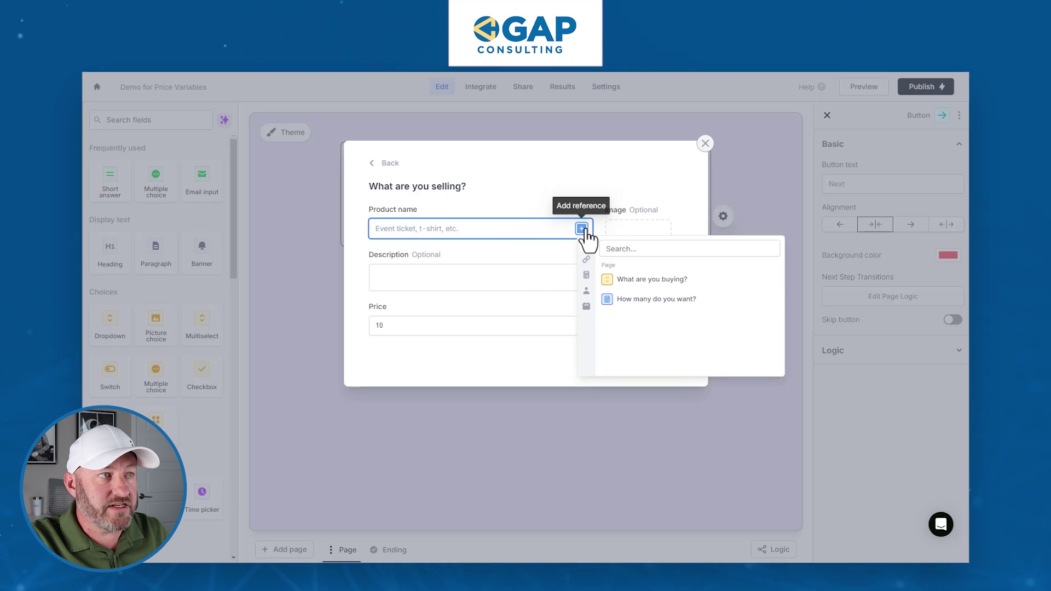
left_click(681, 280)
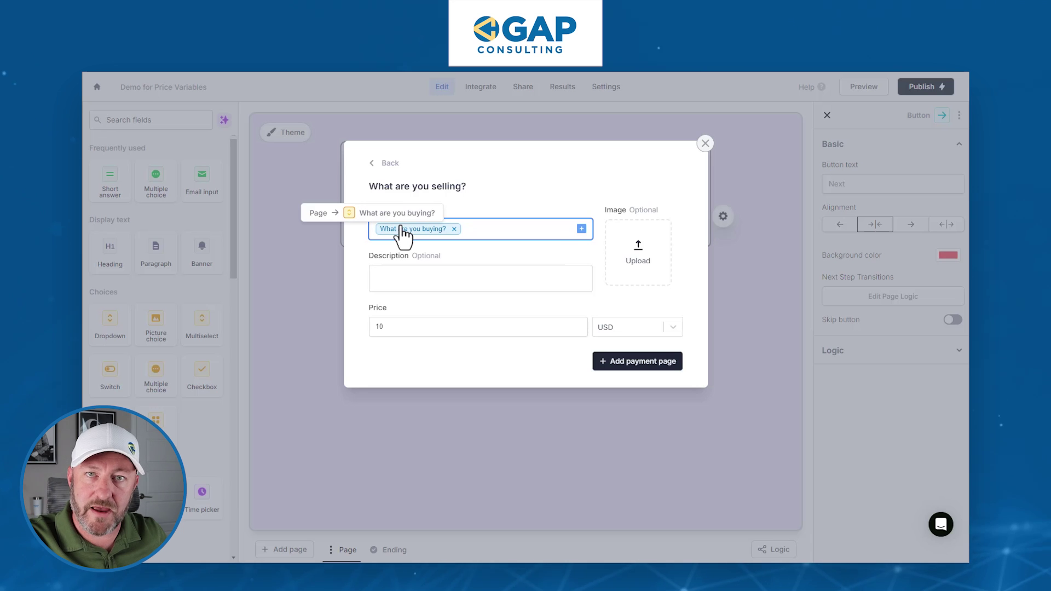
Step: Set the product description to "I agree to buy [What are you buying?] in quantity of [How many do you want?]", using field references for both answers
left_click(441, 278)
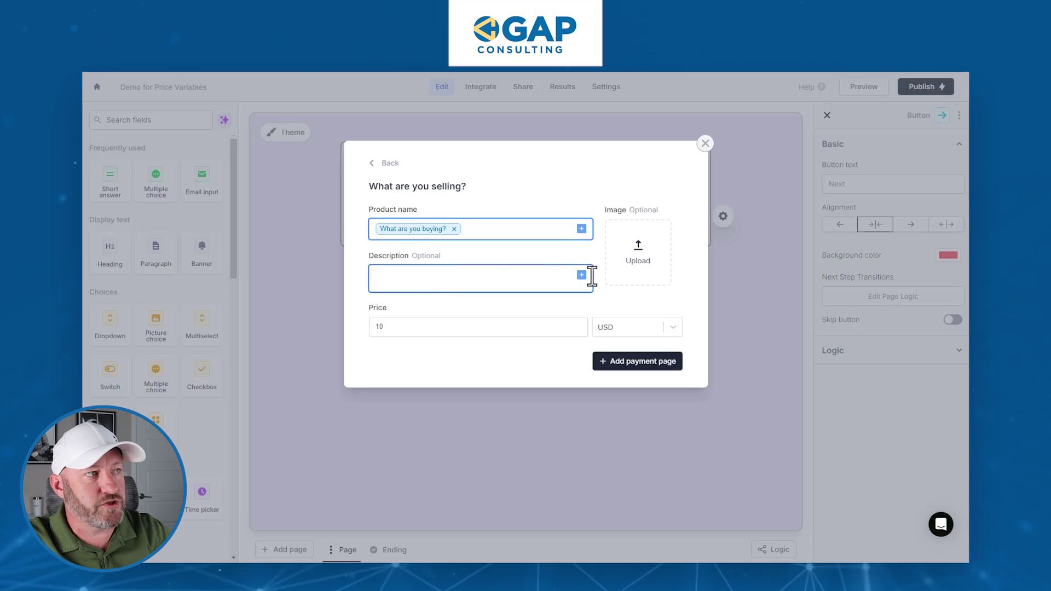
type("I agree to buy")
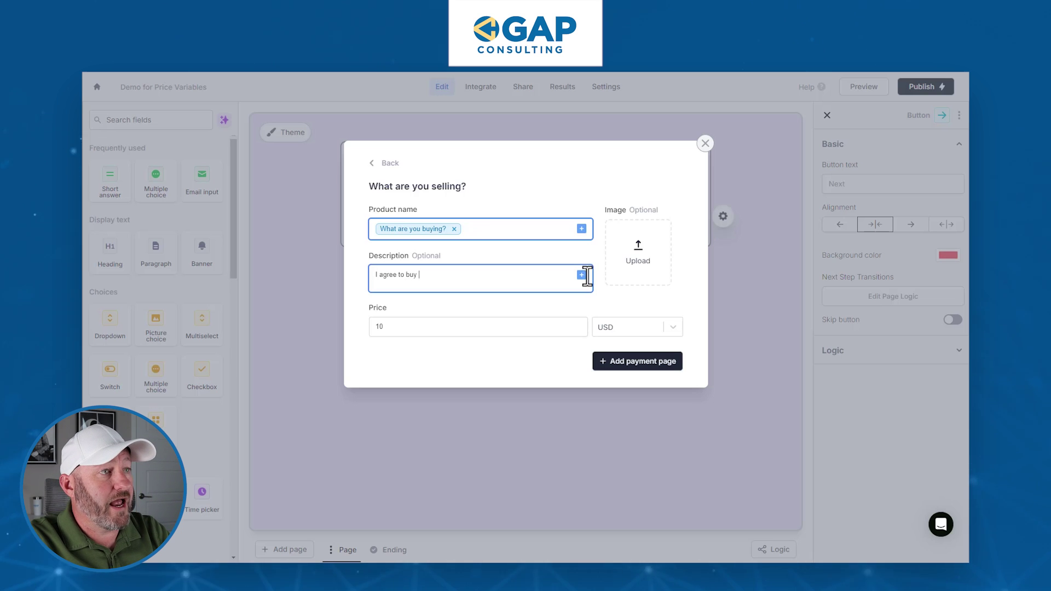
left_click(582, 275)
left_click(675, 329)
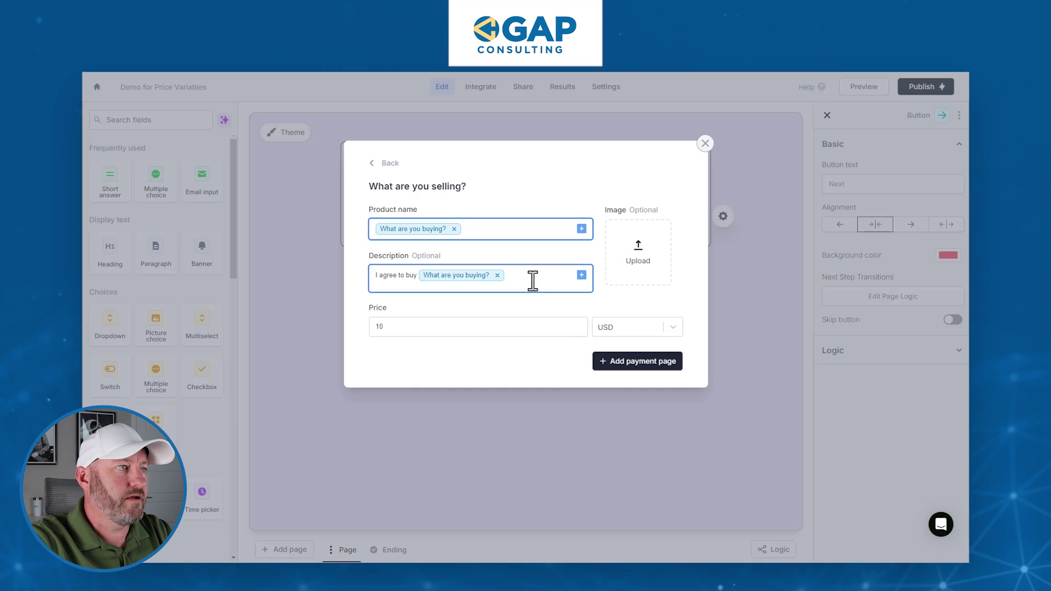
type("in ")
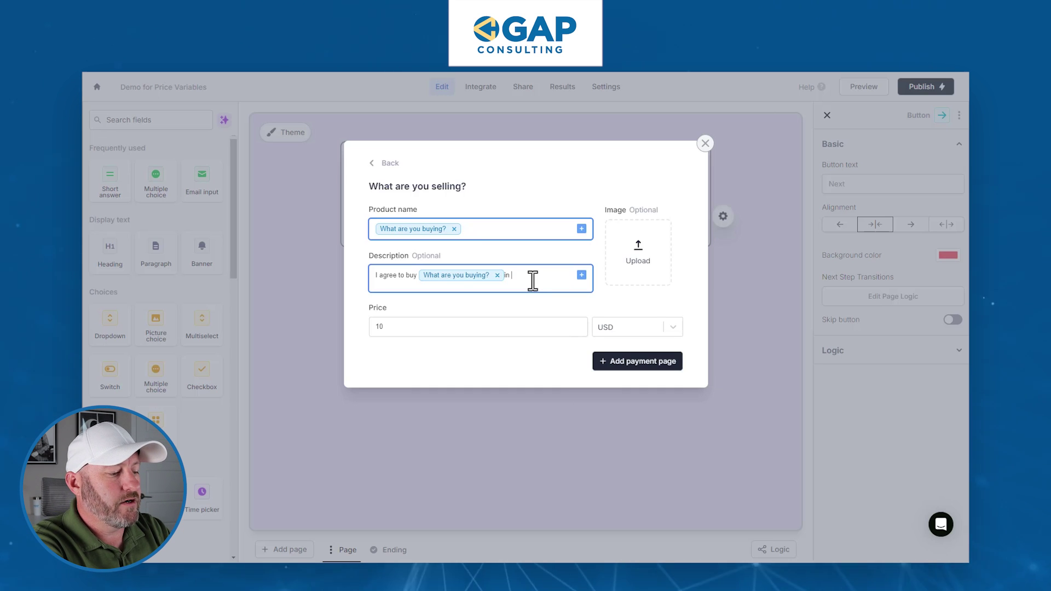
type("quantity of")
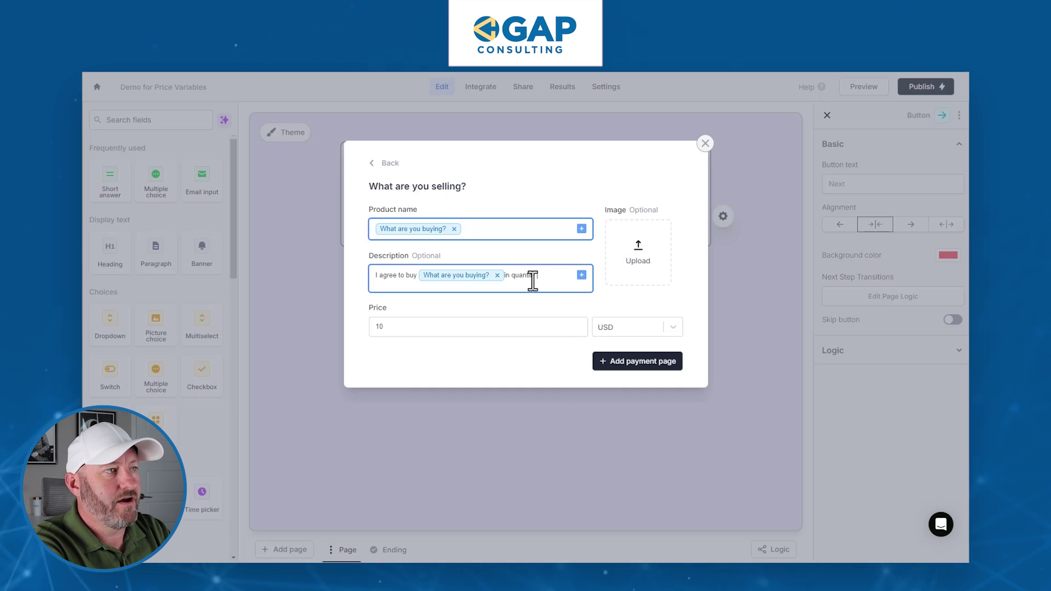
left_click(581, 276)
left_click(639, 350)
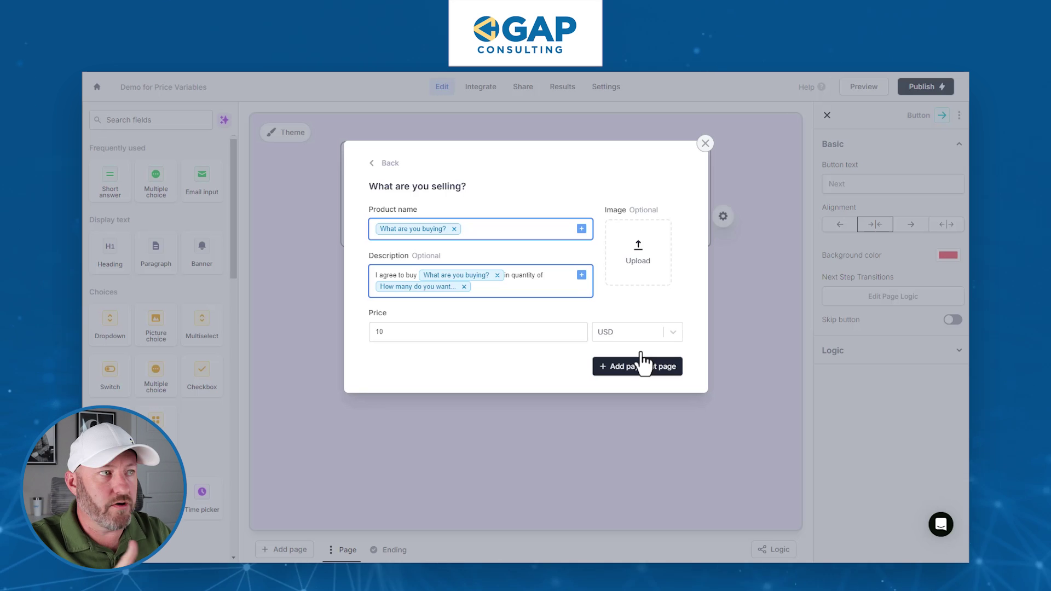
Step: Replace the product price with a reference to the total calculation and add the payment page to the form
left_click(508, 336)
double_click(508, 336)
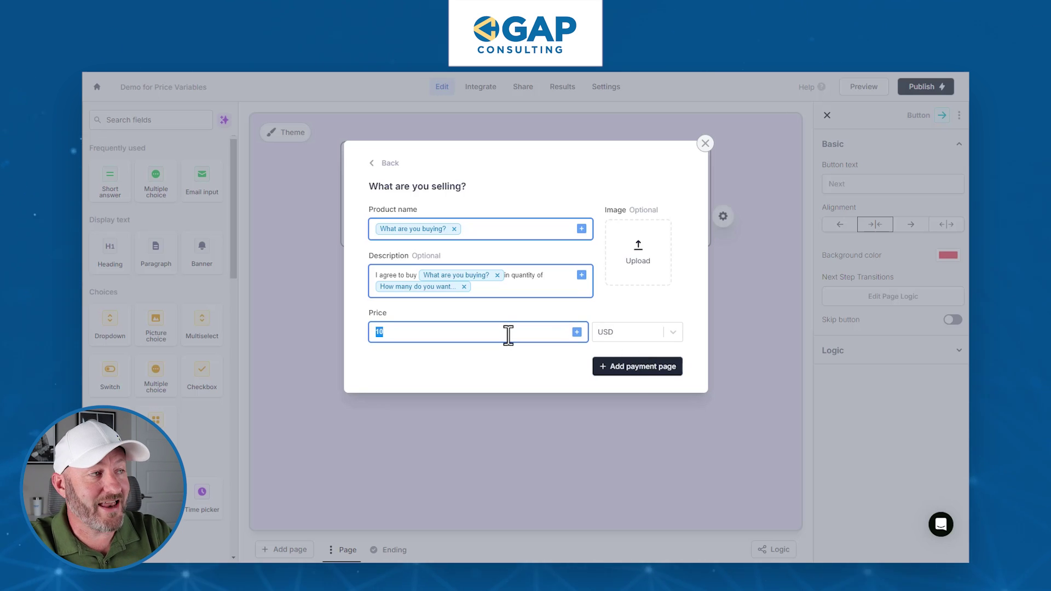
left_click(577, 332)
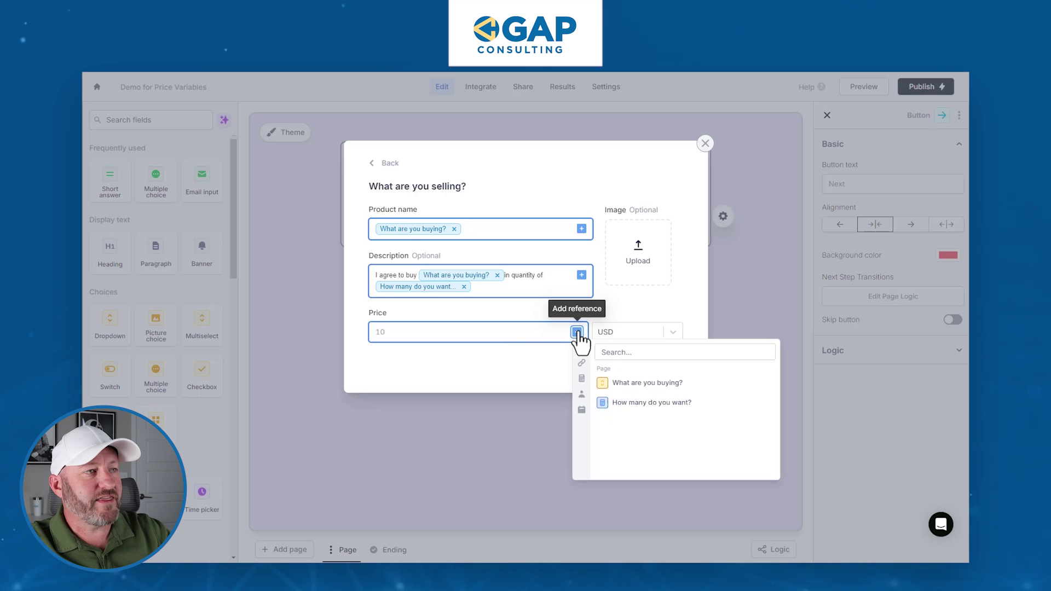
left_click(582, 380)
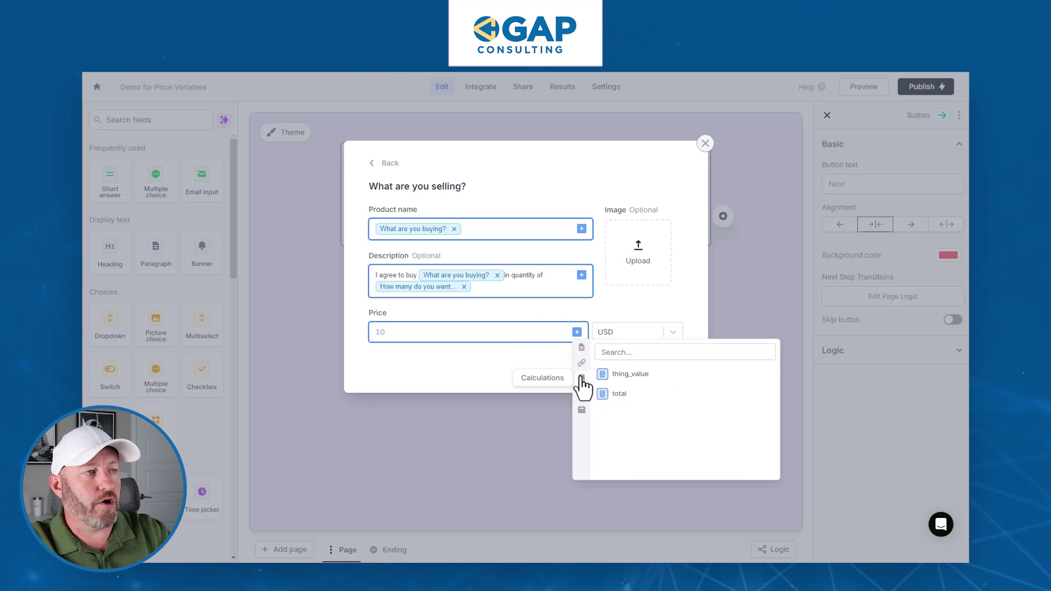
left_click(624, 394)
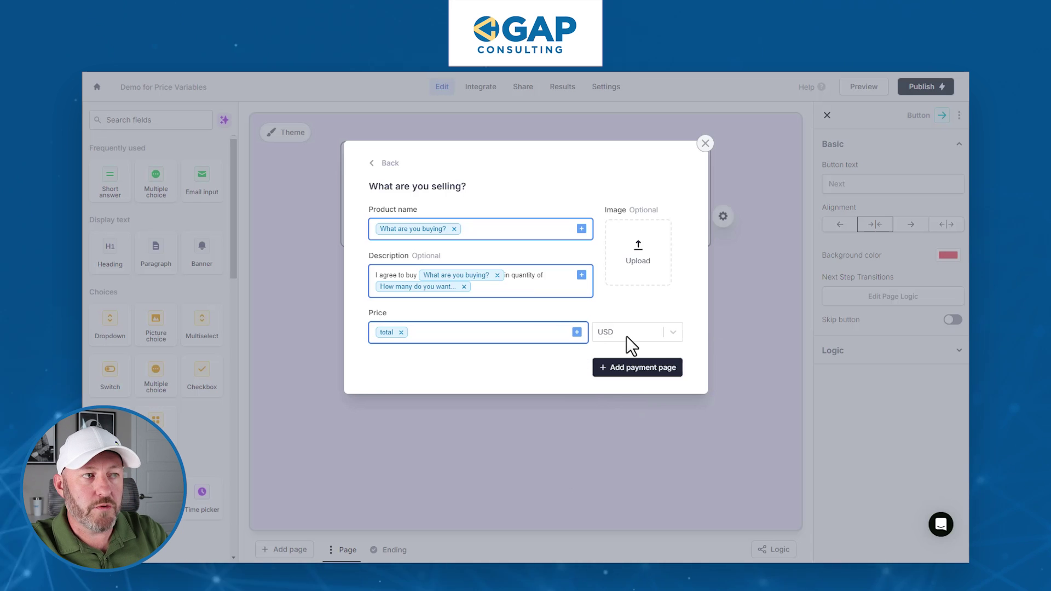
left_click(644, 370)
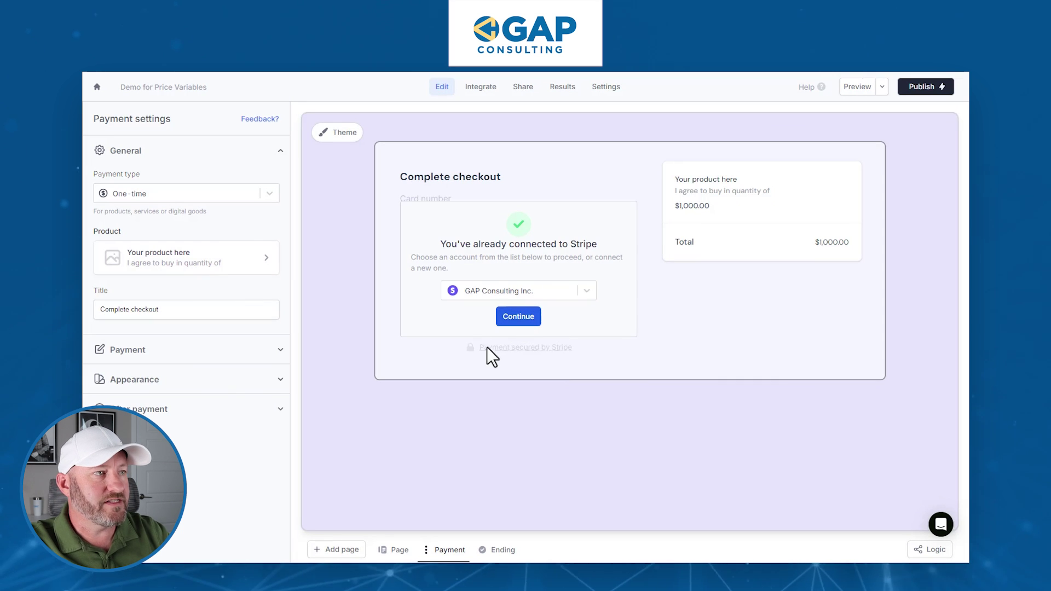
mouse_move(684, 212)
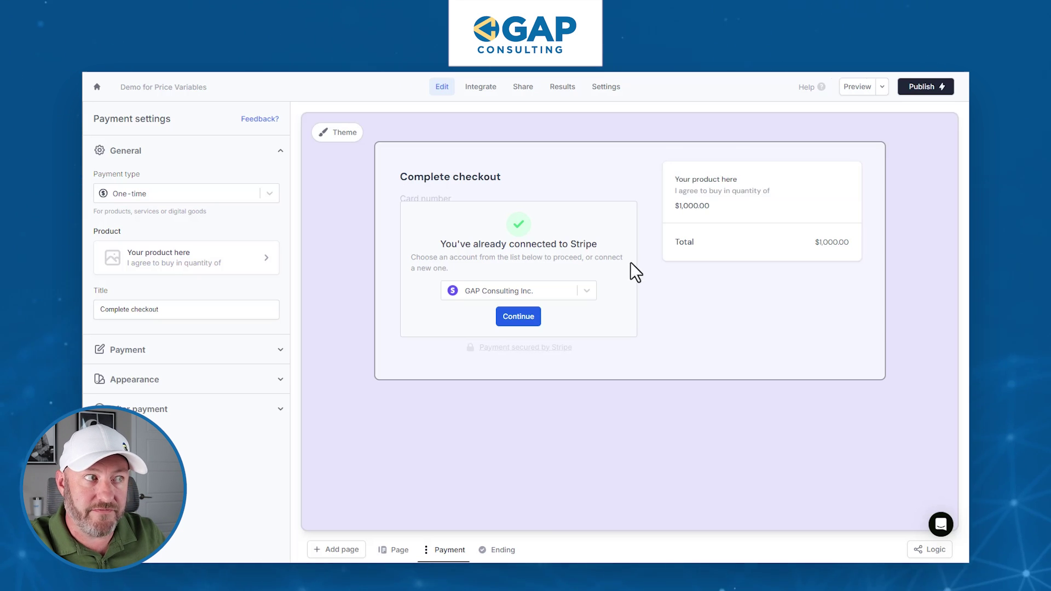
Step: Connect the payment page to the GAP Consulting Inc. Stripe account and publish the form
left_click(532, 323)
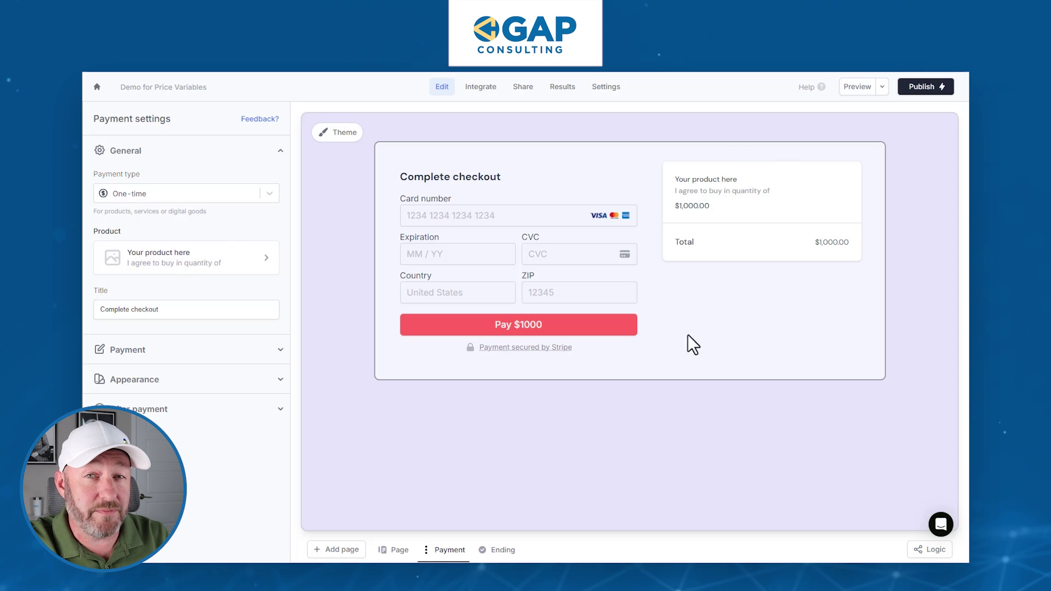
left_click(925, 88)
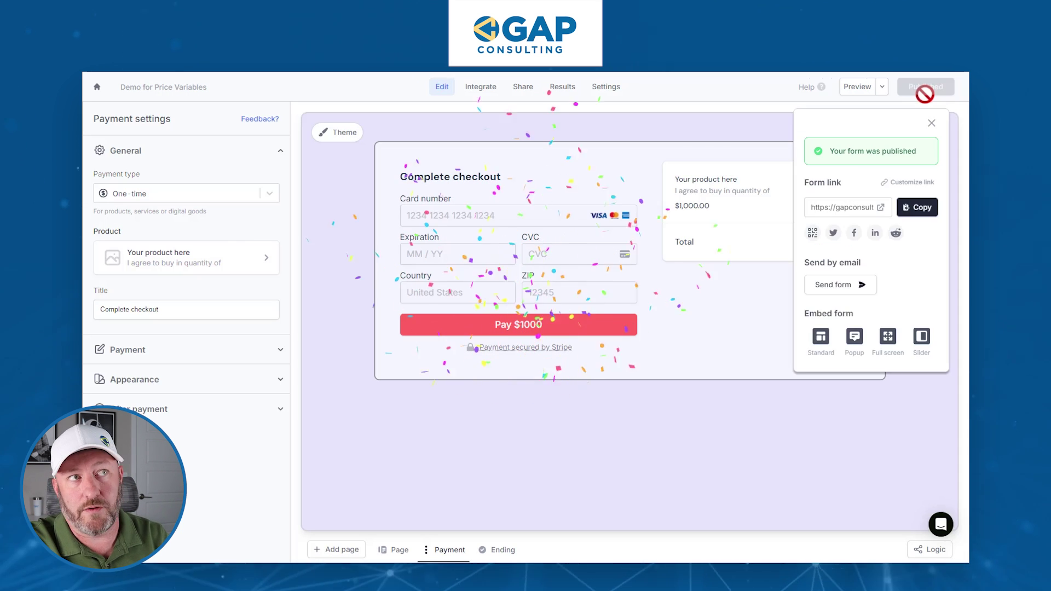
Step: Open the published form and test an order for Thing 1 with quantity 2 through to the checkout page
left_click(881, 211)
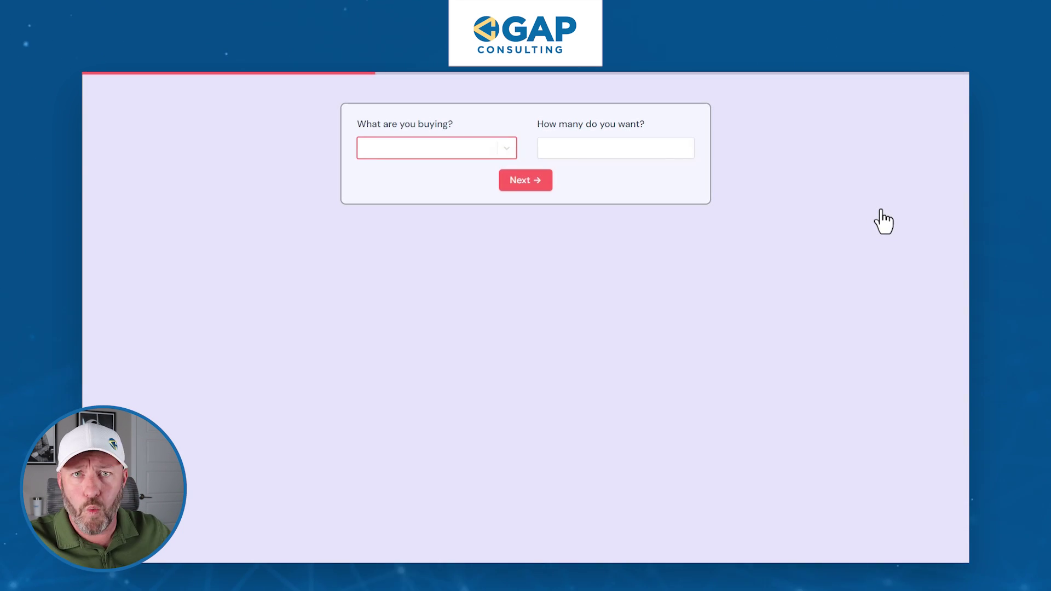
left_click(507, 152)
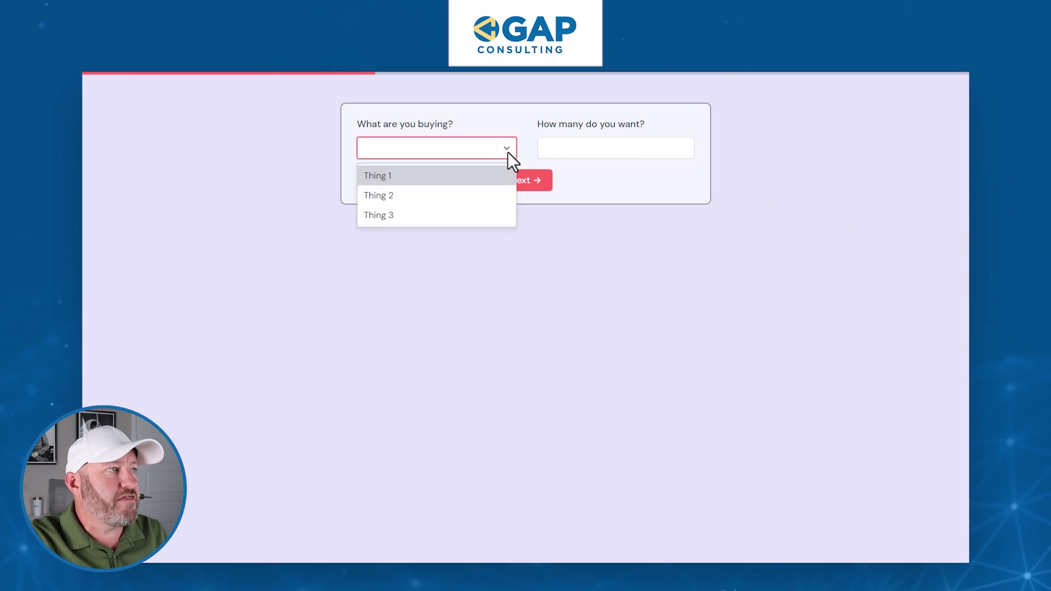
left_click(480, 182)
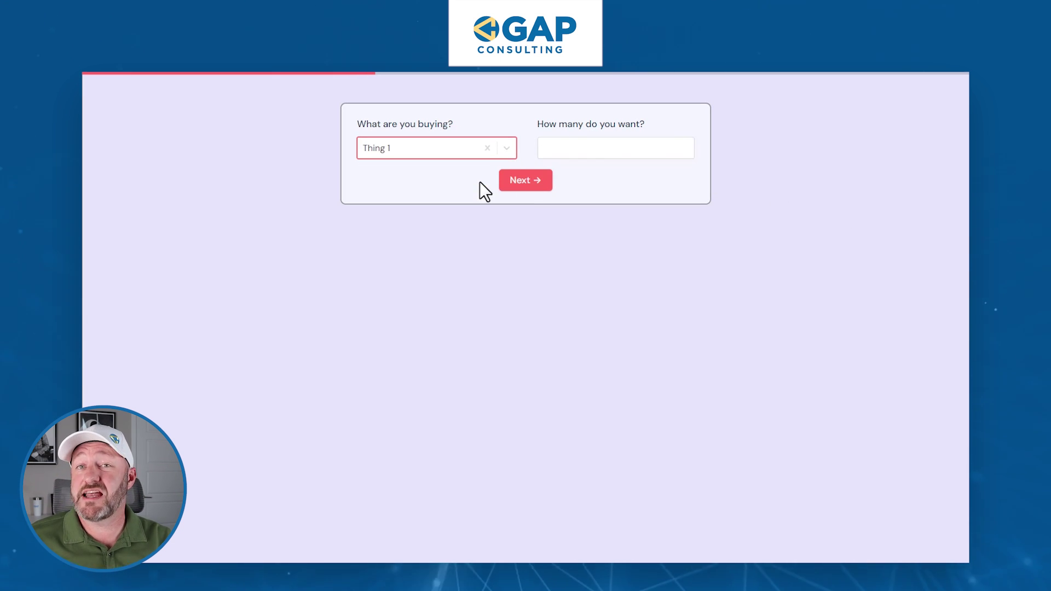
left_click(579, 147)
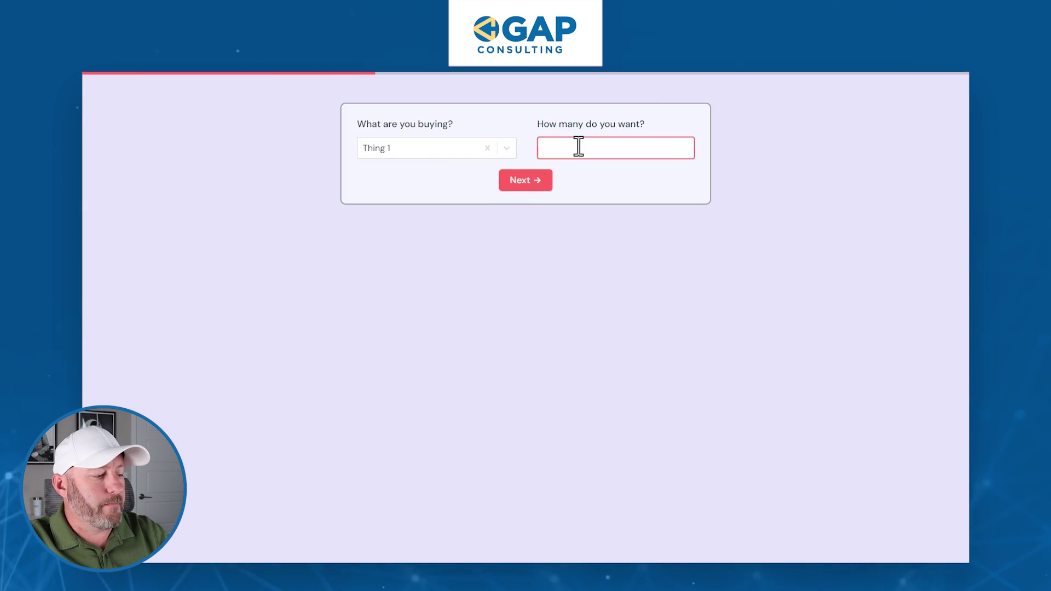
type("2")
left_click(596, 187)
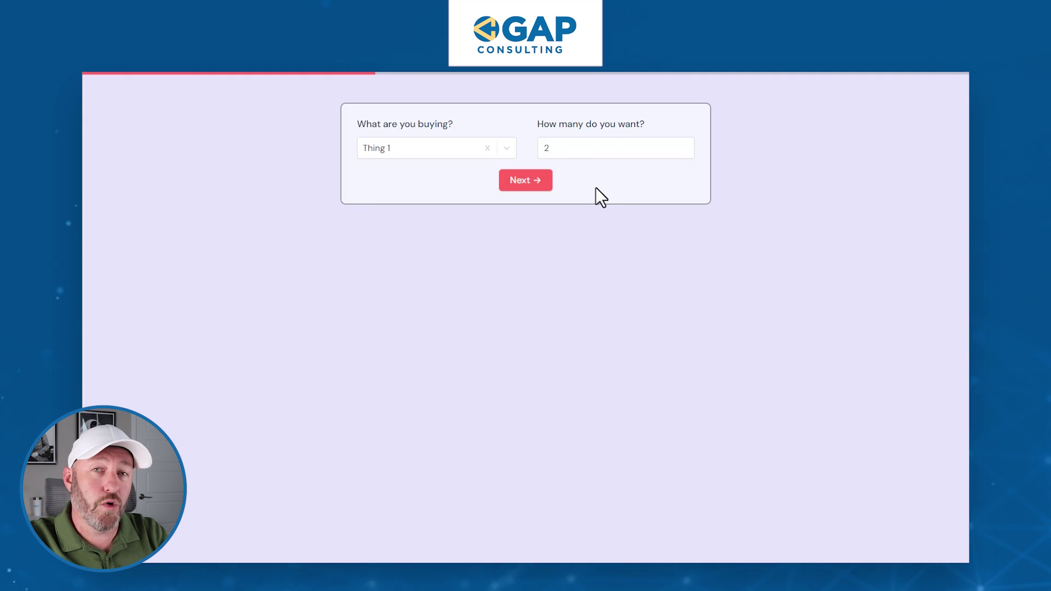
left_click(530, 180)
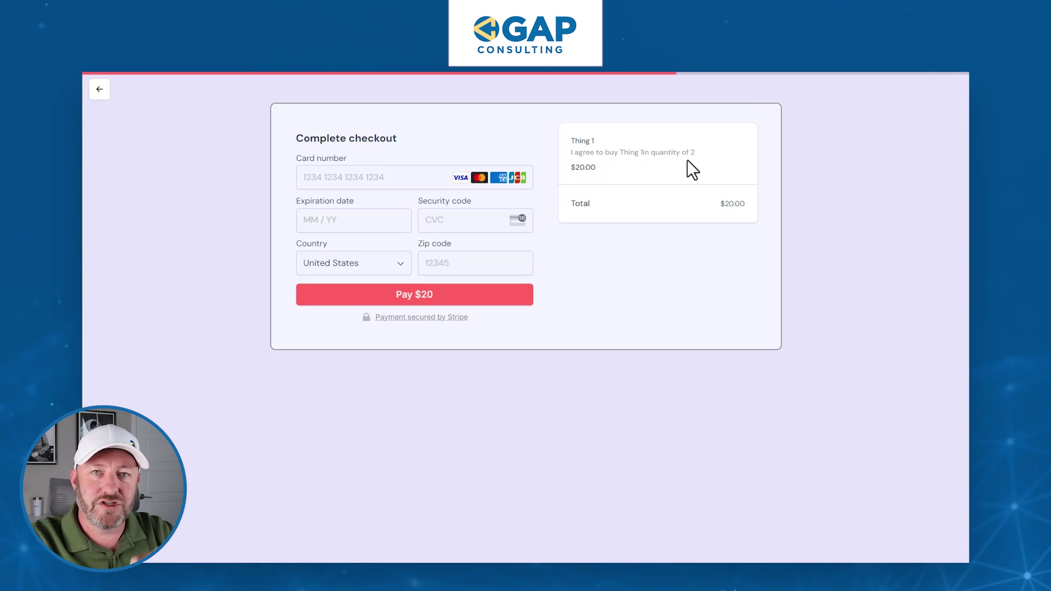
Step: Return to the order questions, change the order to Thing 2 with quantity 4, and continue to checkout again
left_click(100, 89)
left_click(479, 148)
left_click(479, 148)
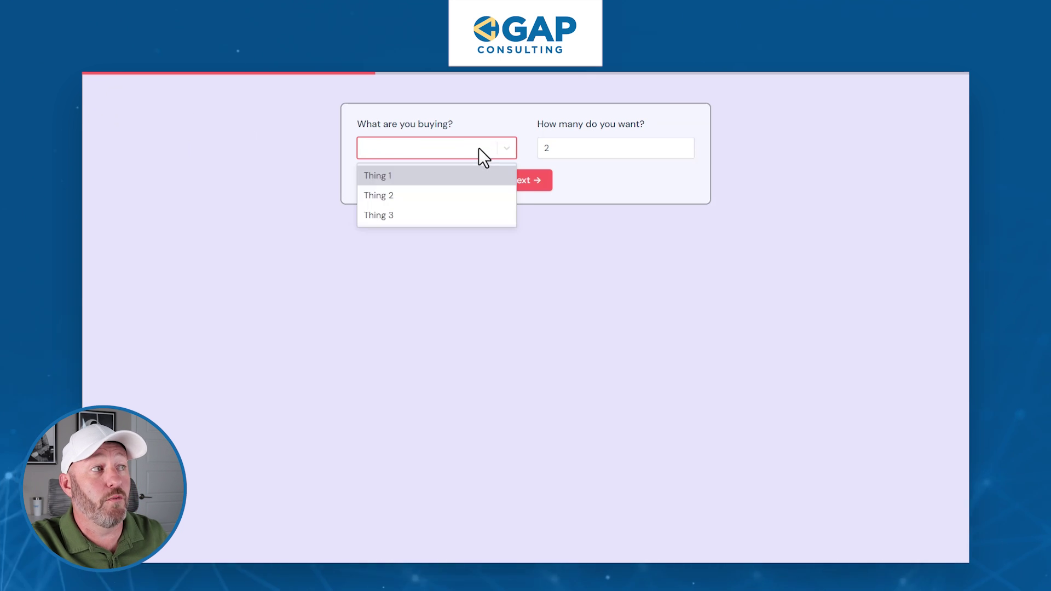
left_click(433, 192)
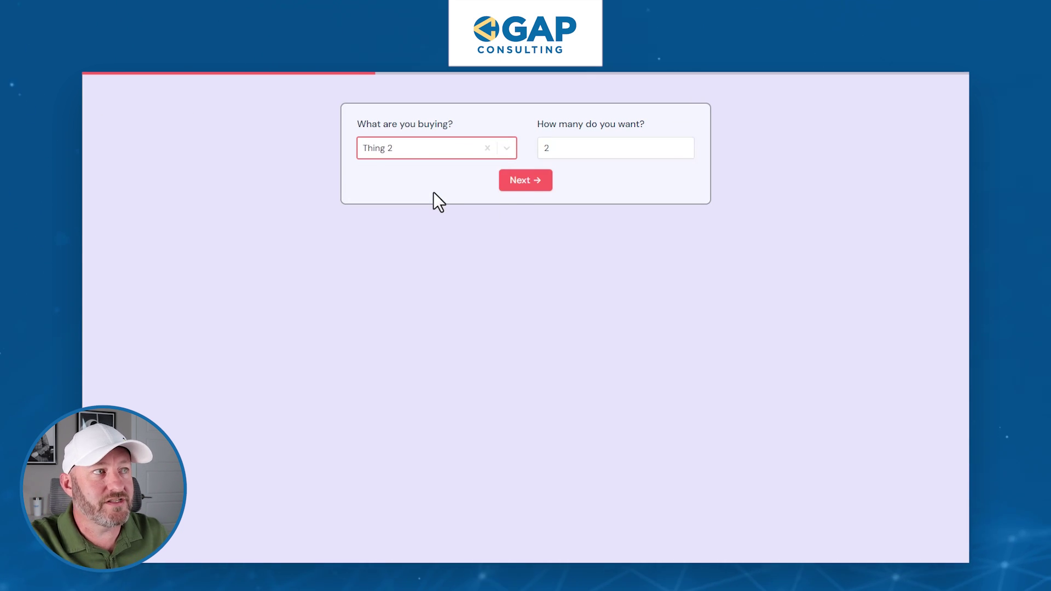
double_click(545, 148)
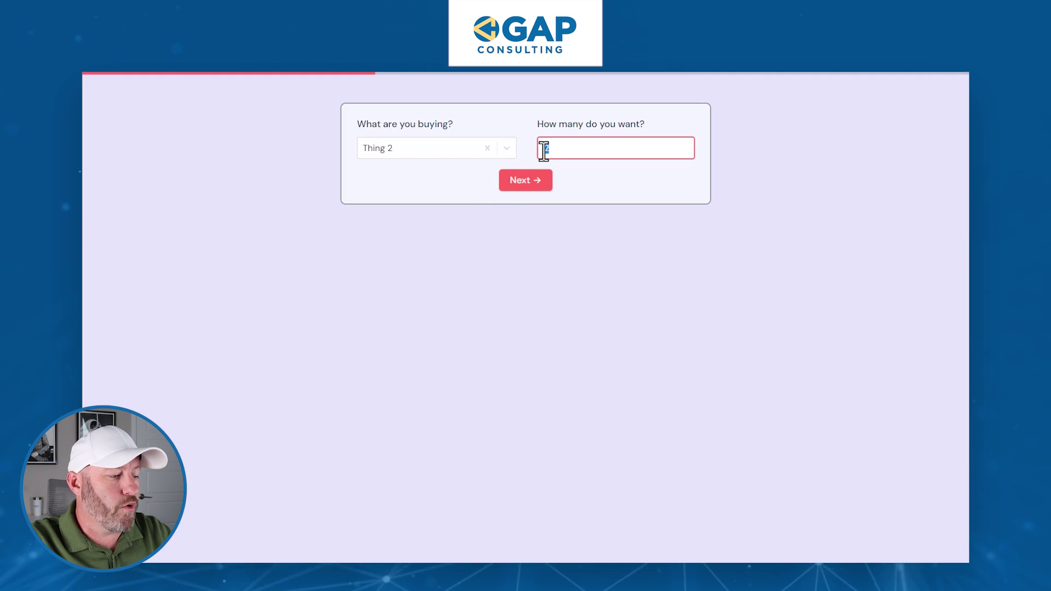
type("4")
left_click(534, 184)
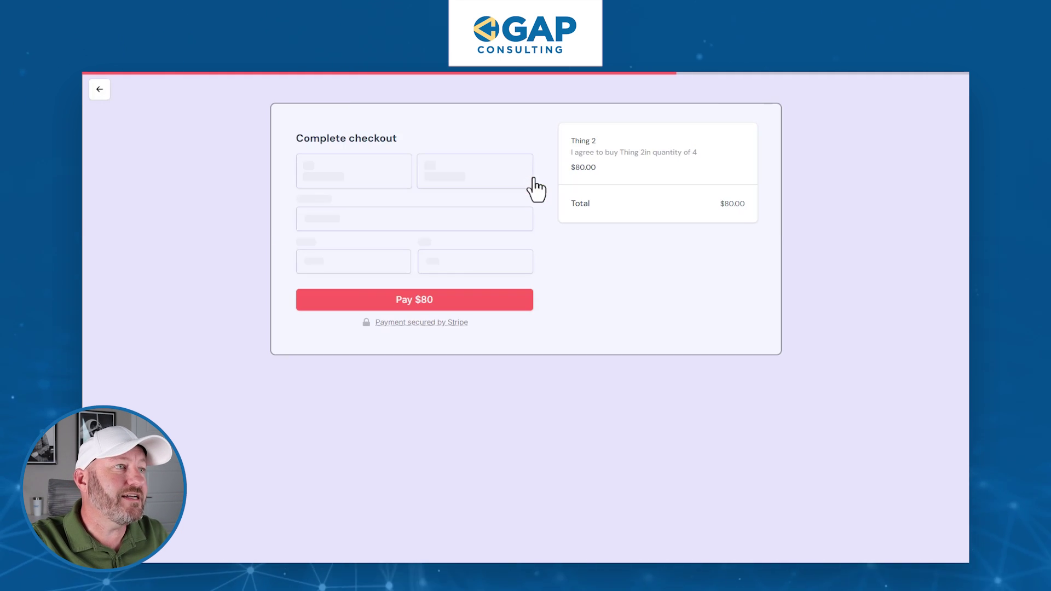